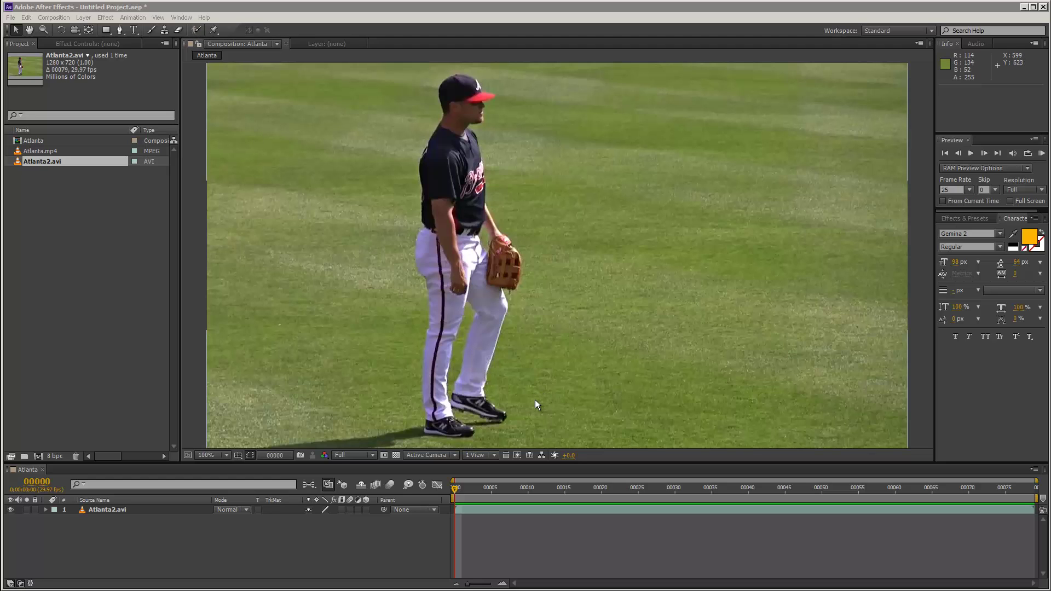
# Review the Atlanta2.avi clip, then open it in the Layer panel with the Roto Brush tool.
pyautogui.moveTo(475, 488); pyautogui.dragTo(439, 488)
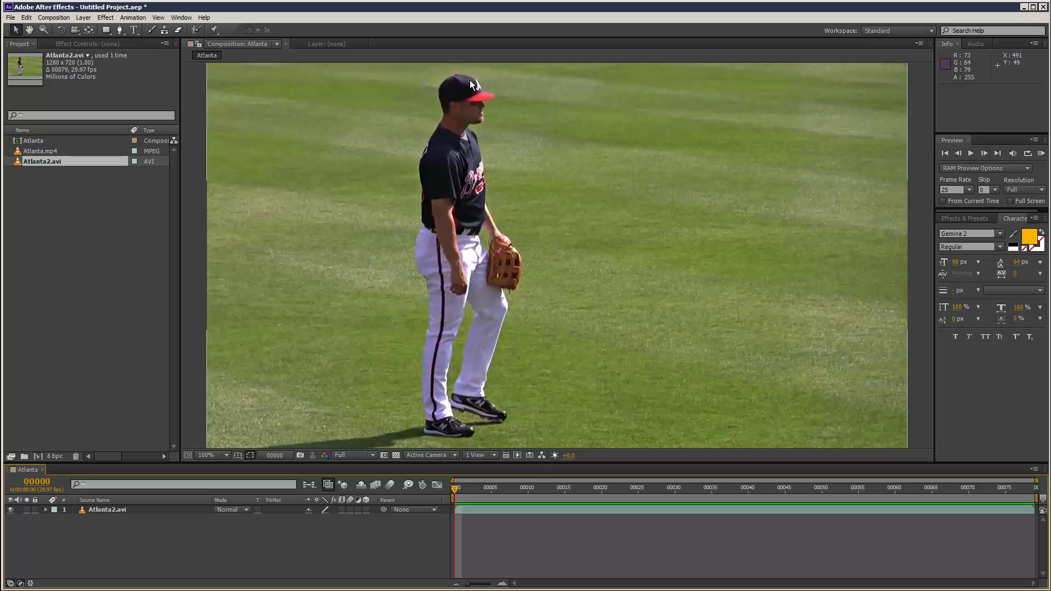
pyautogui.moveTo(478, 487); pyautogui.dragTo(454, 487)
pyautogui.click(196, 29)
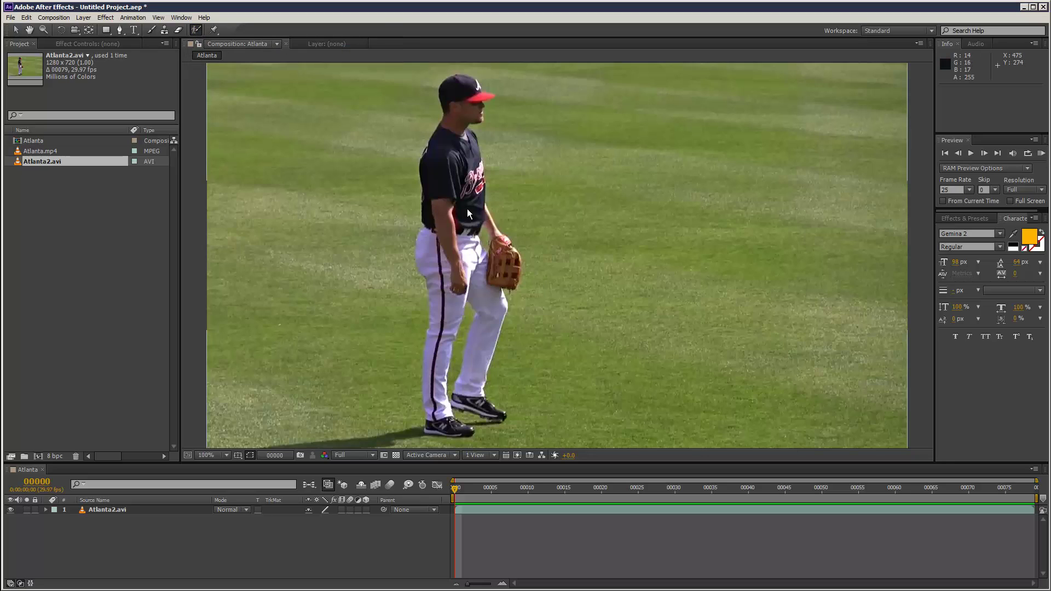
pyautogui.doubleClick(466, 184)
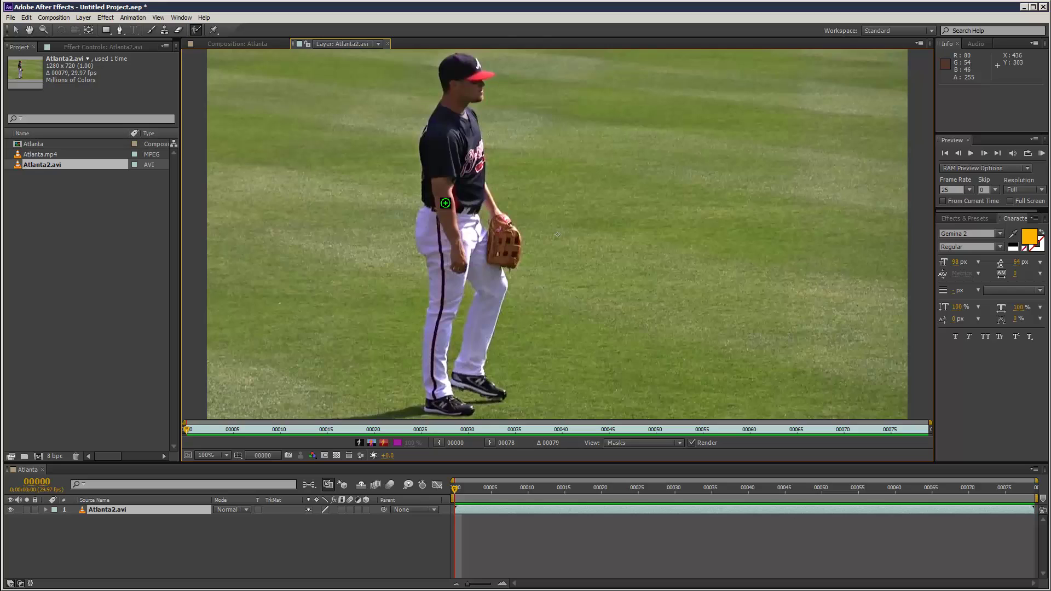
# Enlarge the Roto Brush and paint a foreground stroke down the player's jersey and arm.
pyautogui.moveTo(446, 200)
pyautogui.mouseDown()
pyautogui.moveTo(449, 175)
pyautogui.moveTo(454, 202)
pyautogui.mouseUp()
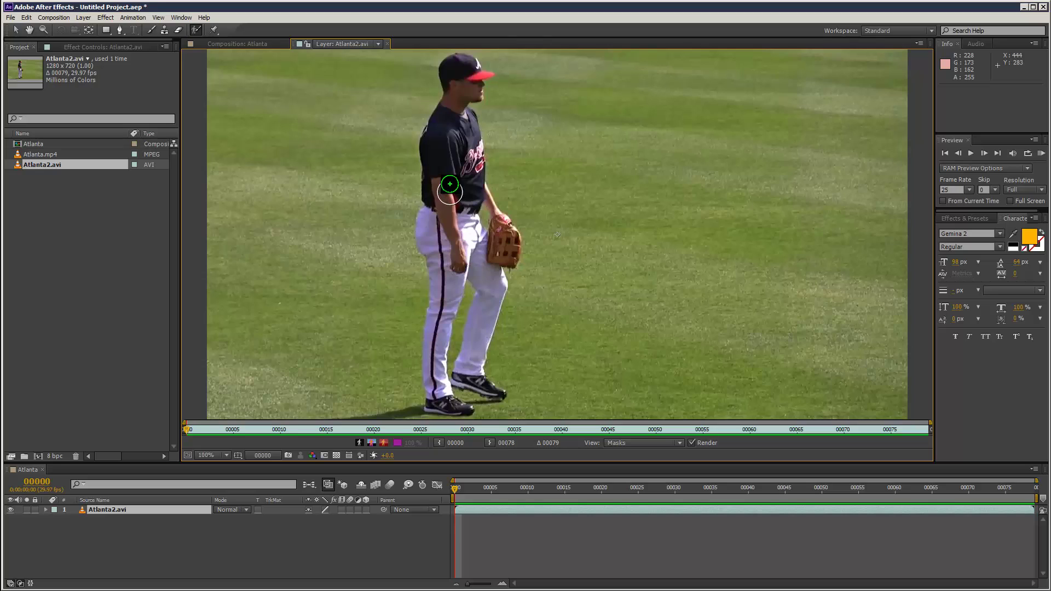
pyautogui.moveTo(450, 184)
pyautogui.mouseDown()
pyautogui.moveTo(445, 153)
pyautogui.moveTo(456, 184)
pyautogui.mouseUp()
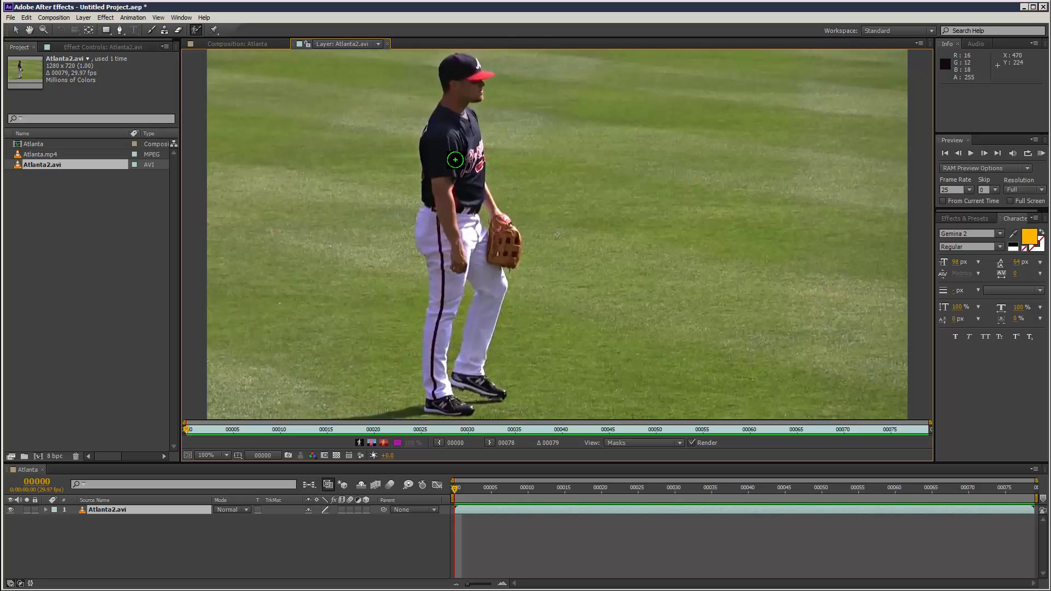
pyautogui.moveTo(442, 181)
pyautogui.mouseDown()
pyautogui.moveTo(446, 134)
pyautogui.moveTo(457, 188)
pyautogui.moveTo(469, 146)
pyautogui.moveTo(472, 195)
pyautogui.moveTo(448, 129)
pyautogui.mouseUp()
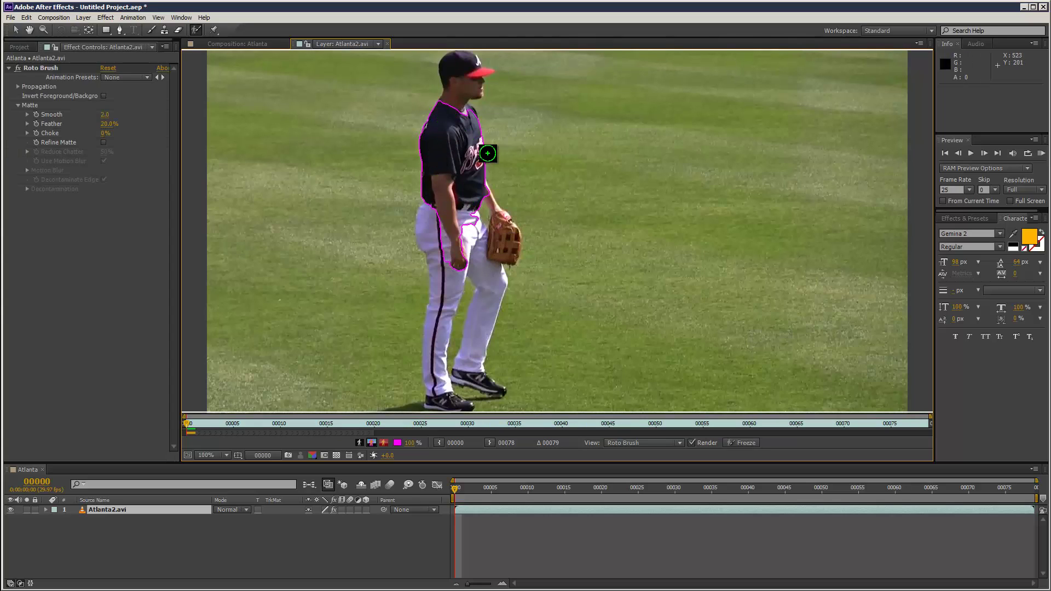
# Reposition the view and add the player's hip and head to the foreground.
pyautogui.moveTo(474, 228); pyautogui.dragTo(480, 253)
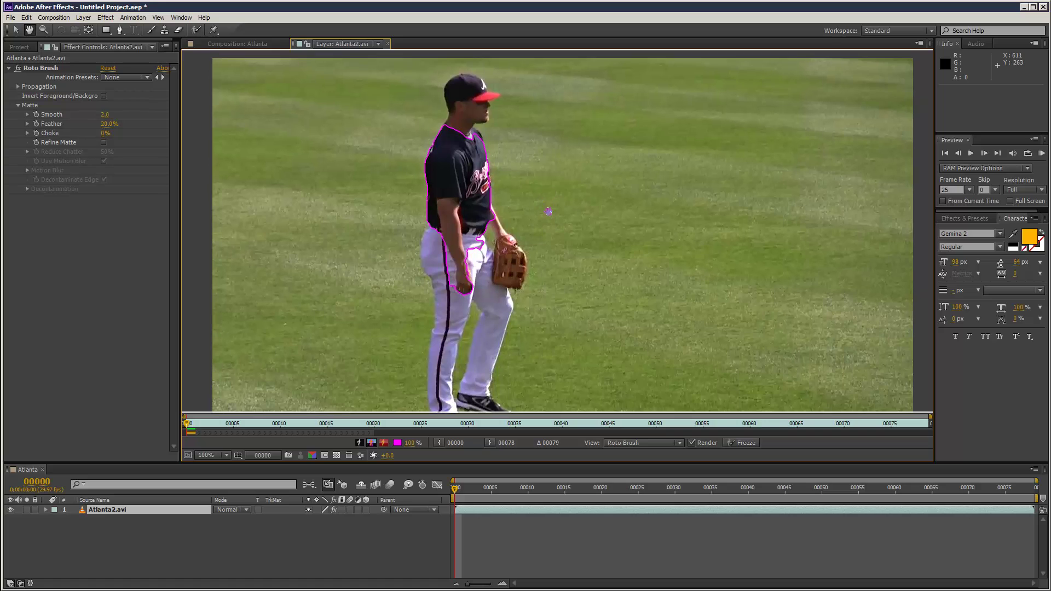
pyautogui.moveTo(549, 211)
pyautogui.mouseDown()
pyautogui.moveTo(547, 136)
pyautogui.moveTo(571, 192)
pyautogui.moveTo(522, 196)
pyautogui.moveTo(560, 156)
pyautogui.moveTo(567, 212)
pyautogui.moveTo(516, 192)
pyautogui.moveTo(580, 174)
pyautogui.moveTo(565, 151)
pyautogui.mouseUp()
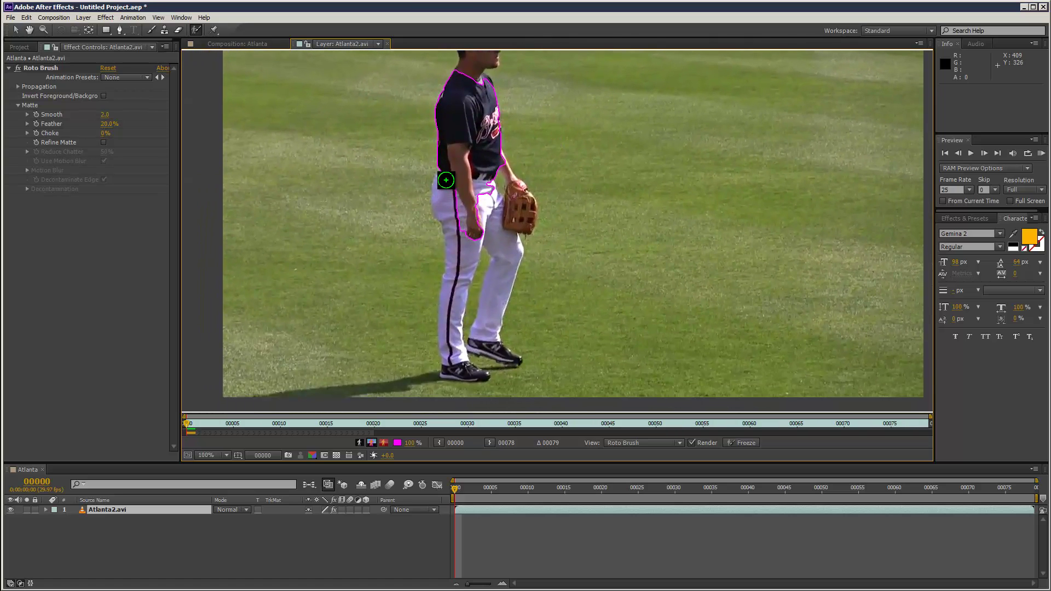
pyautogui.moveTo(446, 177)
pyautogui.mouseDown()
pyautogui.moveTo(459, 225)
pyautogui.moveTo(452, 341)
pyautogui.moveTo(463, 374)
pyautogui.moveTo(493, 350)
pyautogui.moveTo(485, 313)
pyautogui.moveTo(500, 233)
pyautogui.moveTo(482, 188)
pyautogui.moveTo(483, 200)
pyautogui.mouseUp()
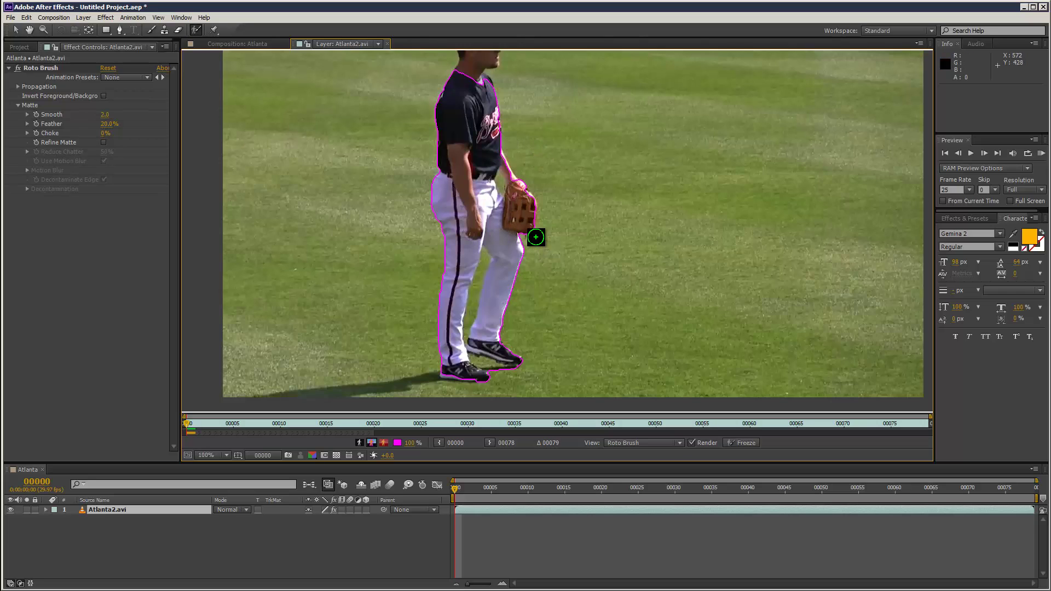
pyautogui.moveTo(557, 225); pyautogui.dragTo(566, 290)
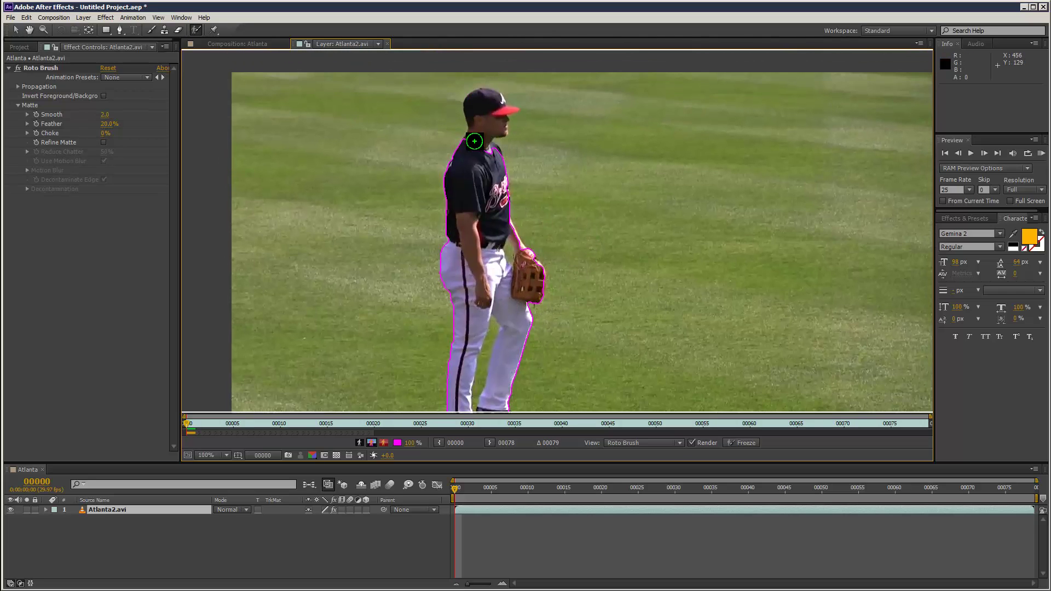
pyautogui.moveTo(469, 141)
pyautogui.mouseDown()
pyautogui.moveTo(479, 98)
pyautogui.moveTo(491, 126)
pyautogui.mouseUp()
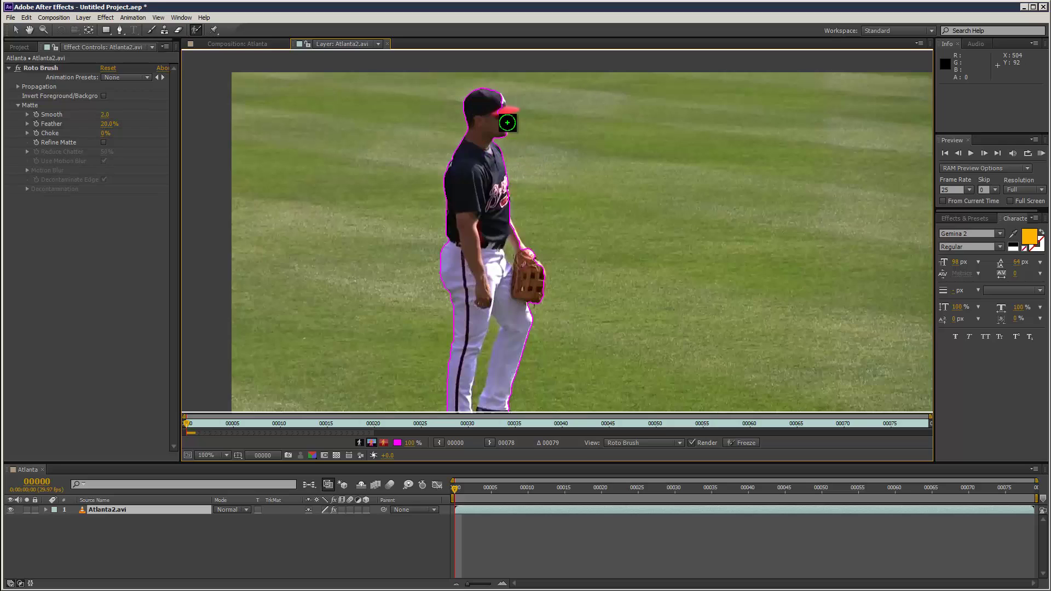
# With a smaller brush, extend the matte to the glove and remove grass between arm and torso.
pyautogui.moveTo(556, 133)
pyautogui.mouseDown()
pyautogui.moveTo(509, 120)
pyautogui.moveTo(511, 108)
pyautogui.mouseUp()
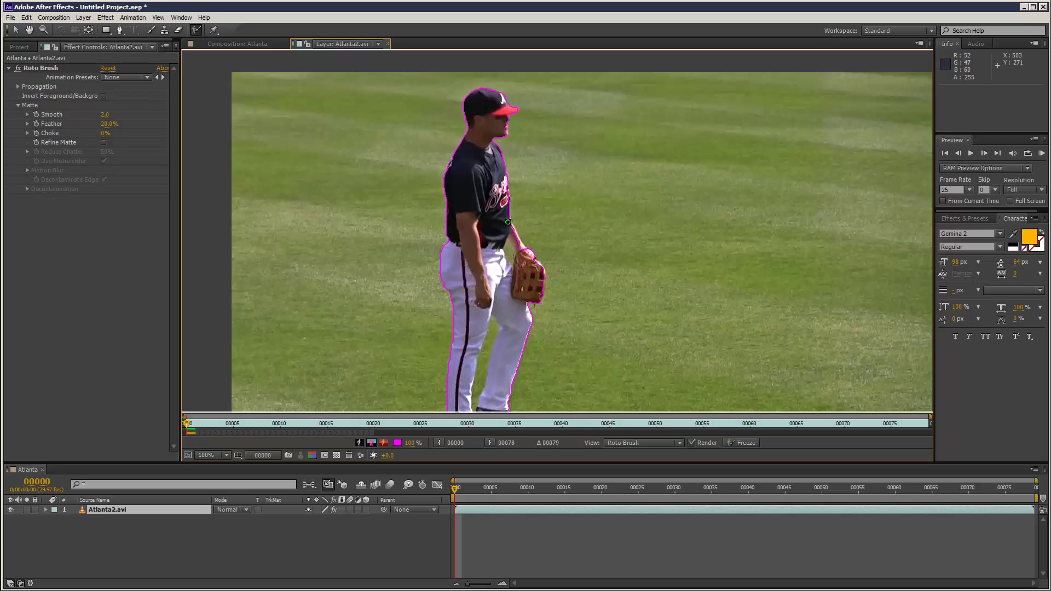
pyautogui.moveTo(525, 253); pyautogui.dragTo(526, 253)
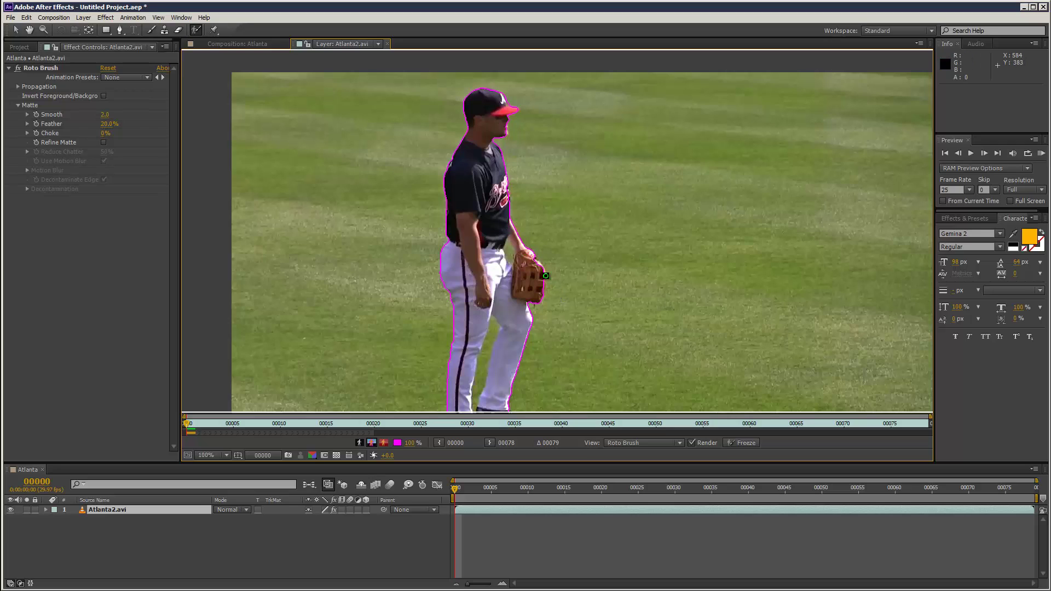
pyautogui.keyDown('alt'); pyautogui.click(508, 251); pyautogui.keyUp('alt')
pyautogui.moveTo(500, 263)
pyautogui.mouseDown()
pyautogui.moveTo(501, 253)
pyautogui.moveTo(506, 270)
pyautogui.mouseUp()
# Add the back shoe and subtract grass along the shoes and between the legs.
pyautogui.moveTo(535, 301); pyautogui.dragTo(540, 233)
pyautogui.hotkey('alt', 'w')
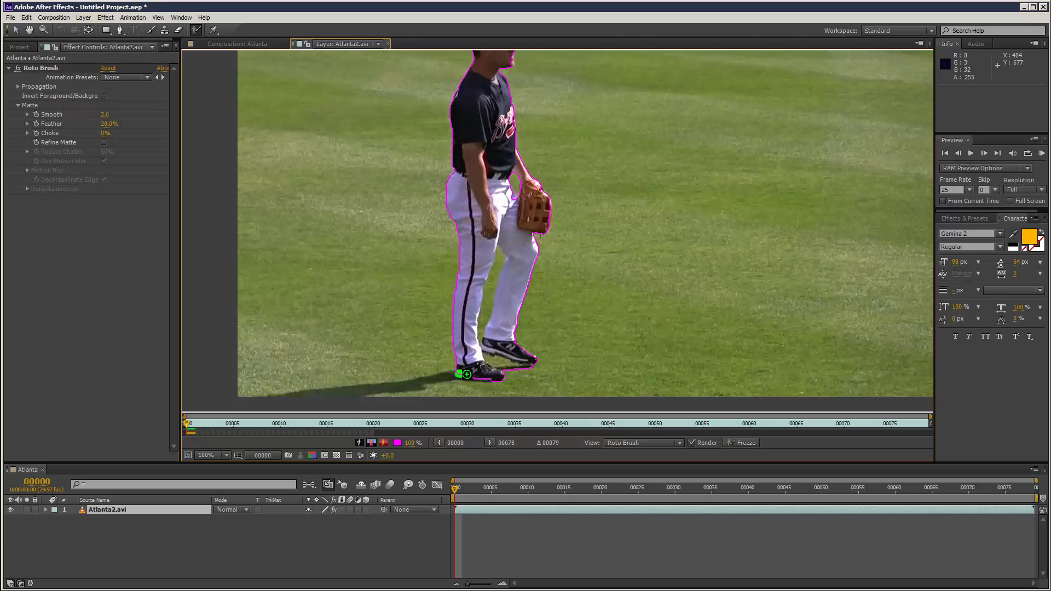
pyautogui.moveTo(466, 375); pyautogui.dragTo(489, 374)
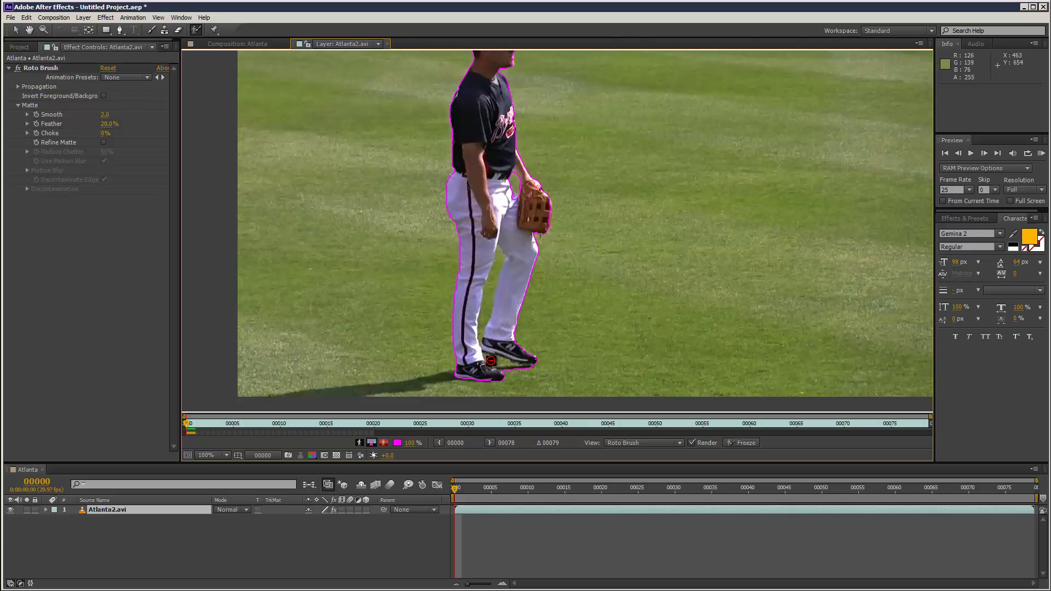
pyautogui.moveTo(492, 361); pyautogui.dragTo(521, 372)
pyautogui.moveTo(484, 317); pyautogui.dragTo(500, 255)
pyautogui.moveTo(577, 256); pyautogui.dragTo(567, 288)
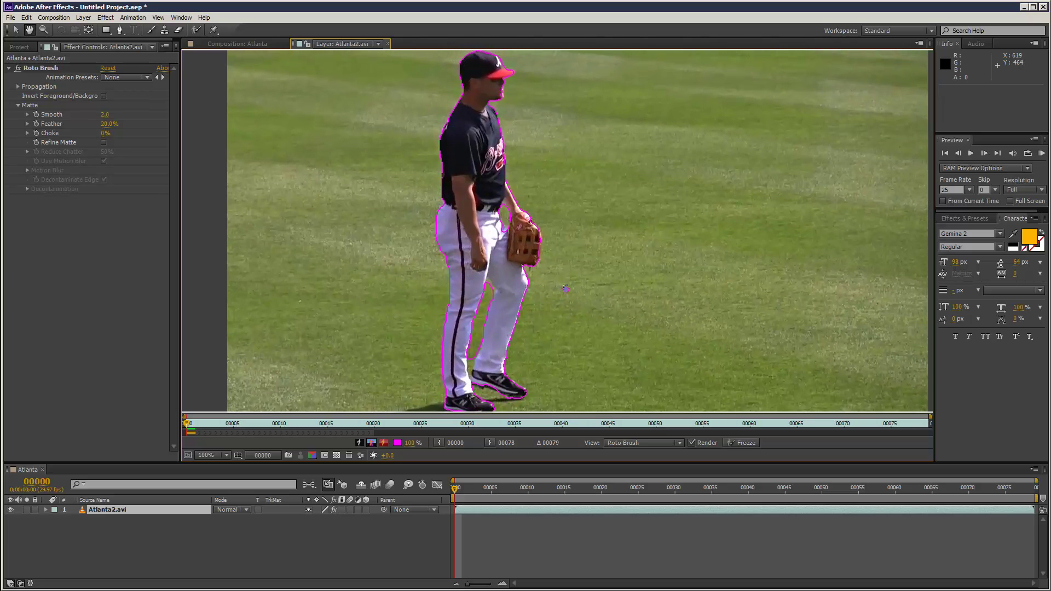
# Advance to frame 4 and subtract the stray grass near the player's feet.
pyautogui.click(984, 154)
pyautogui.click(984, 153)
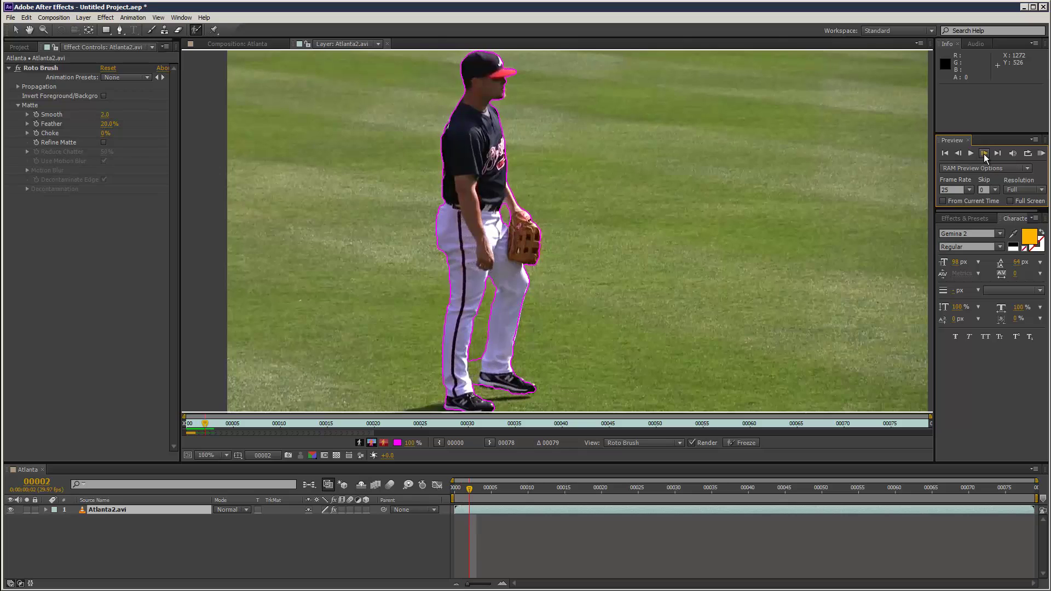
pyautogui.click(984, 153)
pyautogui.click(984, 153)
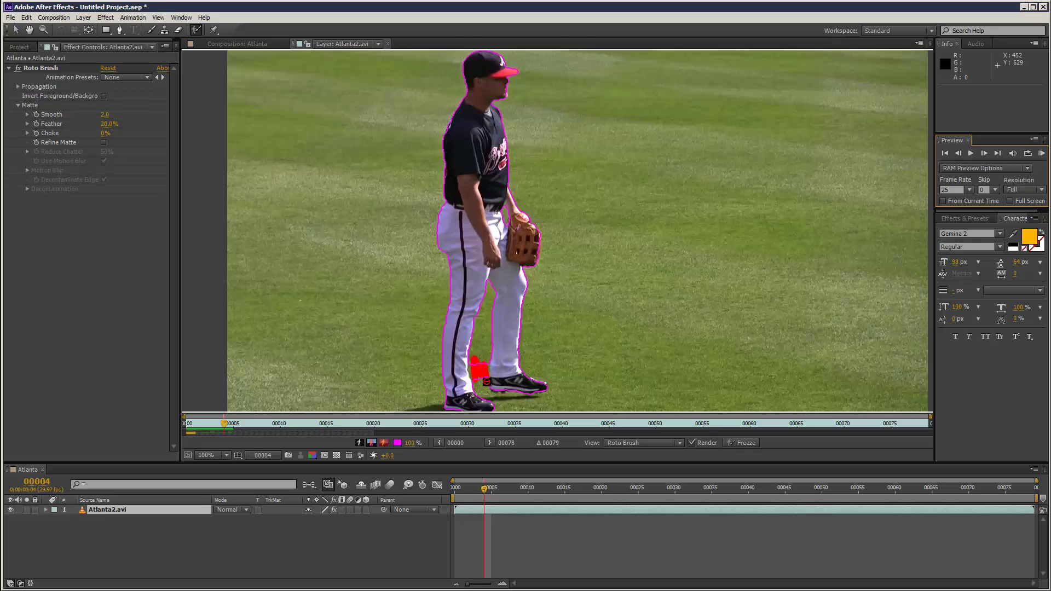
pyautogui.moveTo(486, 382); pyautogui.dragTo(487, 382)
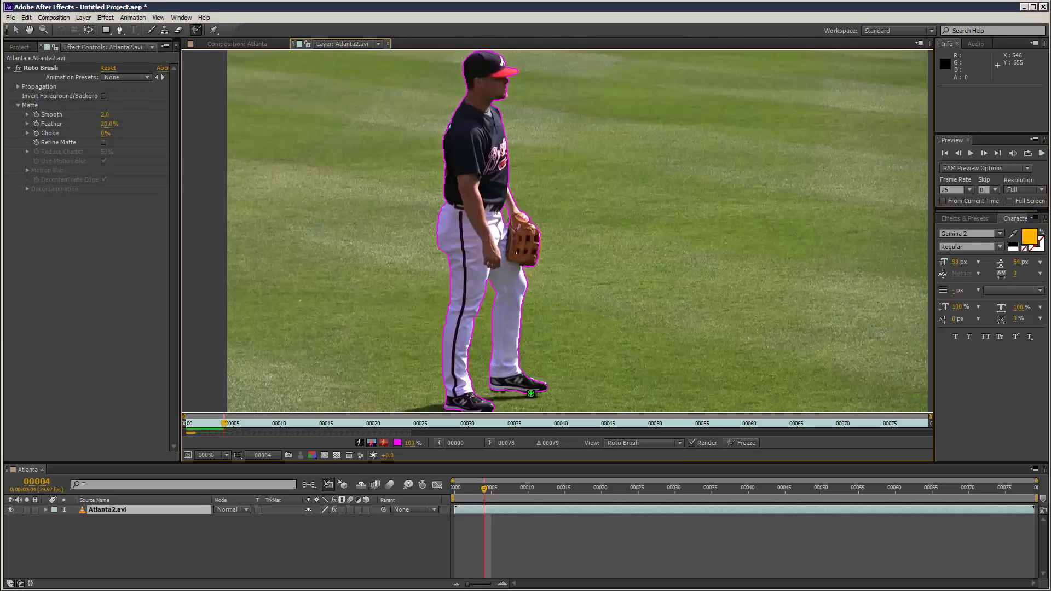
# Clear grass between the feet on frames 3, 2 and 1, then check frame 3.
pyautogui.click(959, 153)
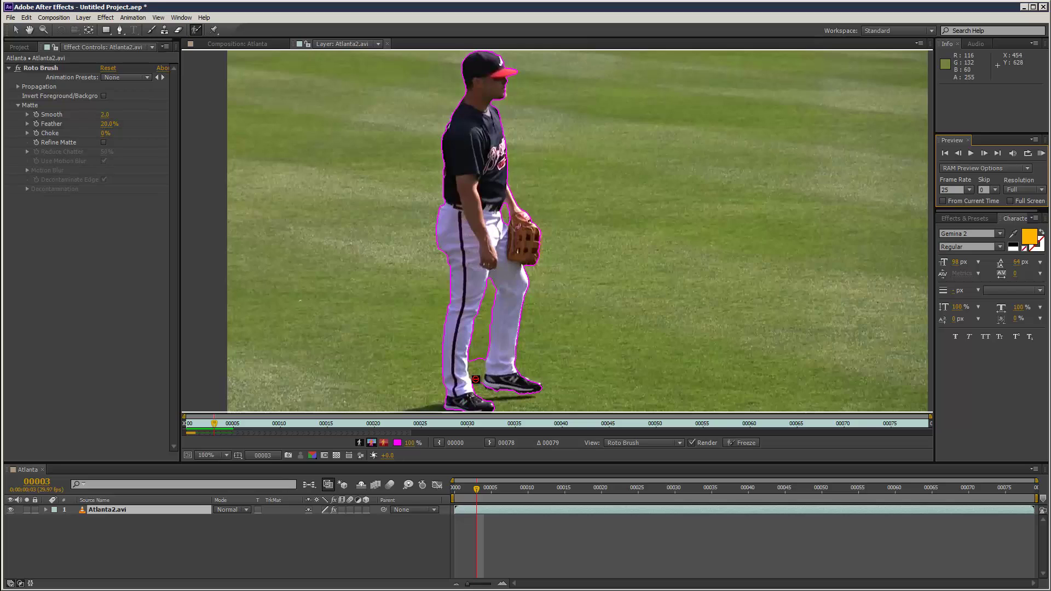
pyautogui.moveTo(475, 379)
pyautogui.mouseDown()
pyautogui.moveTo(477, 356)
pyautogui.moveTo(482, 383)
pyautogui.mouseUp()
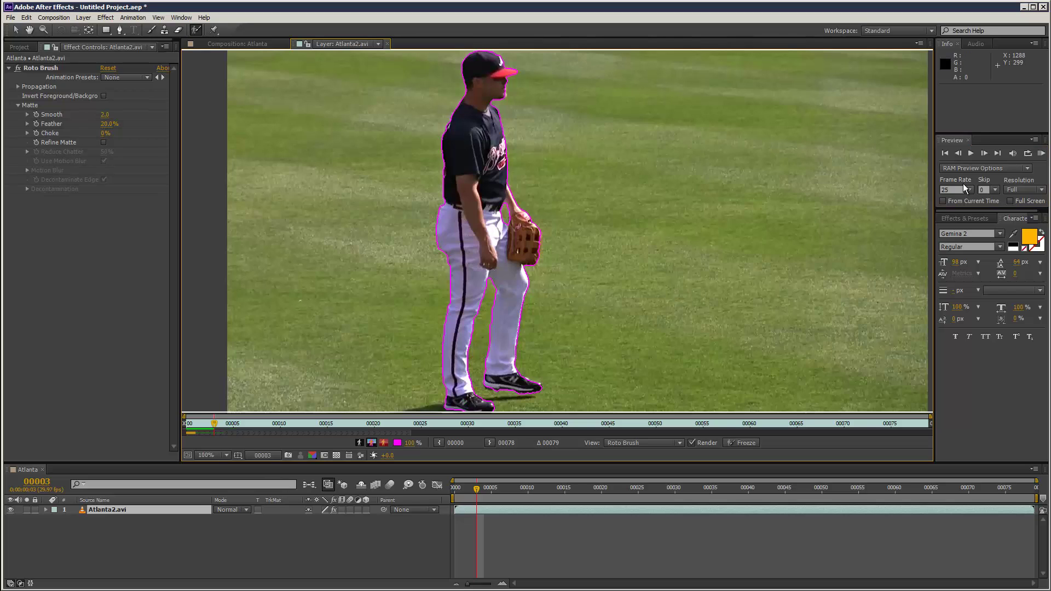
pyautogui.click(959, 153)
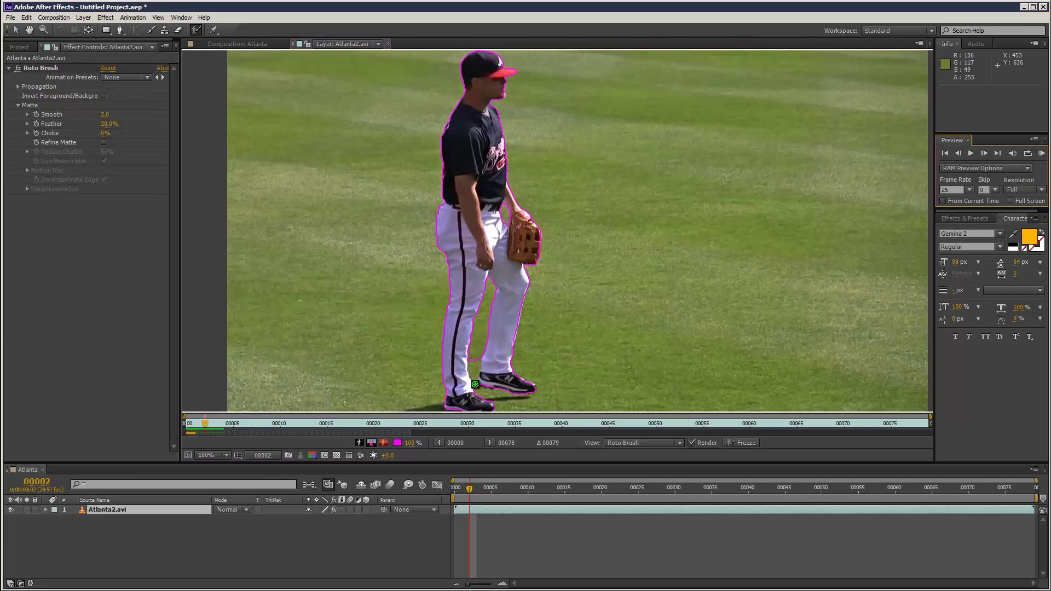
pyautogui.moveTo(471, 366)
pyautogui.mouseDown()
pyautogui.moveTo(474, 383)
pyautogui.moveTo(480, 356)
pyautogui.moveTo(477, 385)
pyautogui.mouseUp()
pyautogui.click(958, 154)
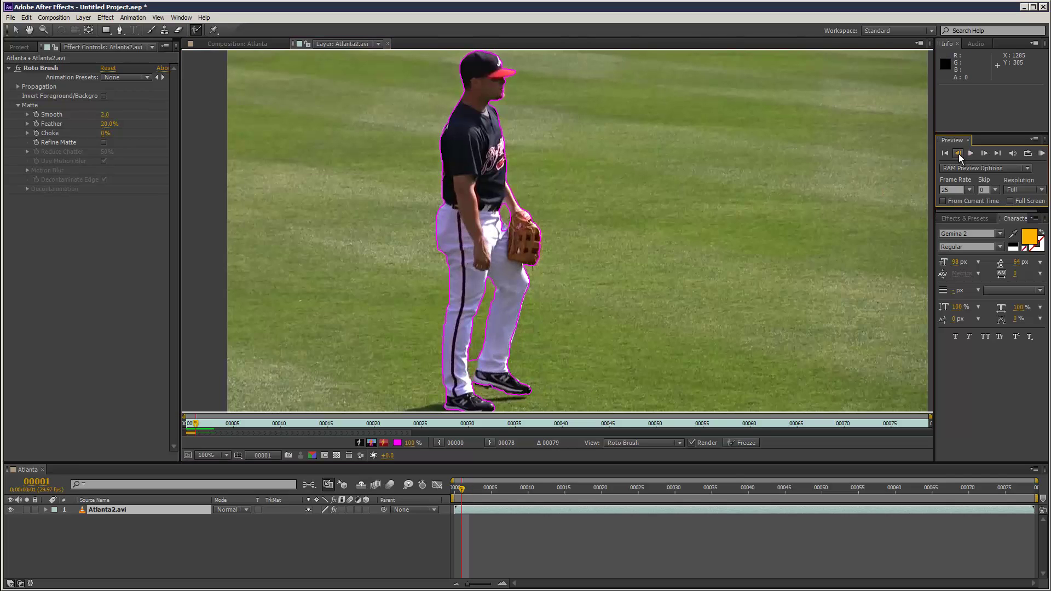
pyautogui.moveTo(472, 377); pyautogui.dragTo(488, 387)
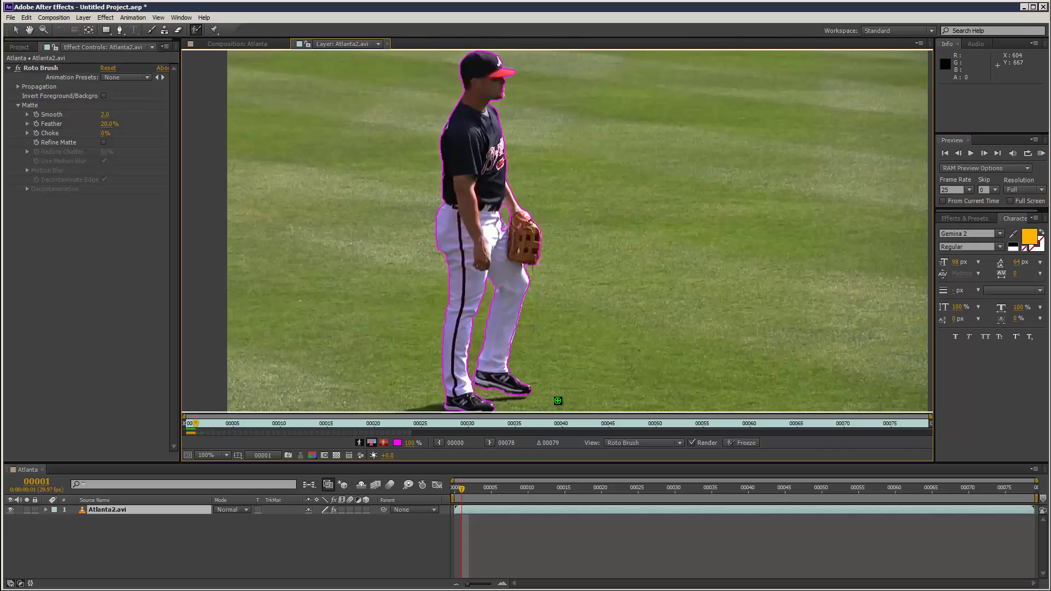
pyautogui.moveTo(463, 489); pyautogui.dragTo(451, 488)
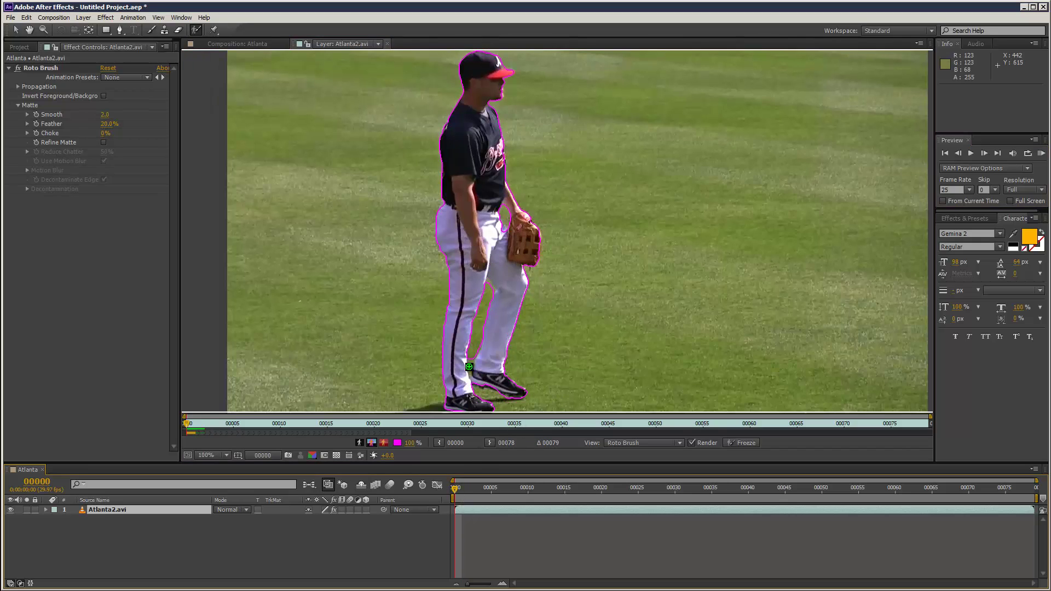
pyautogui.moveTo(464, 484); pyautogui.dragTo(550, 490)
# On frame 16, remove grass between body and glove and add the arm and glove.
pyautogui.click(596, 490)
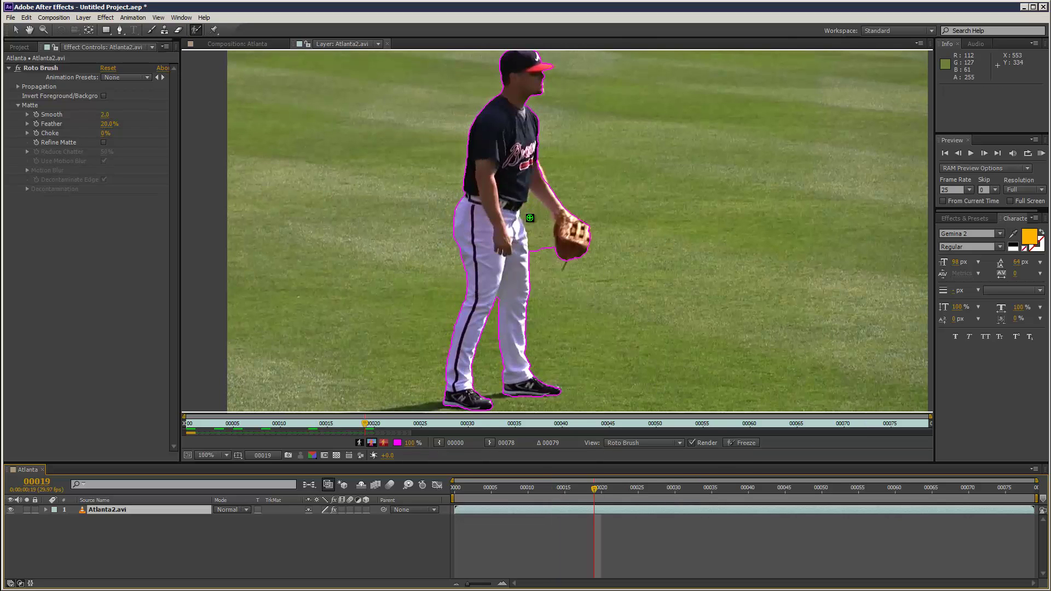
pyautogui.click(957, 153)
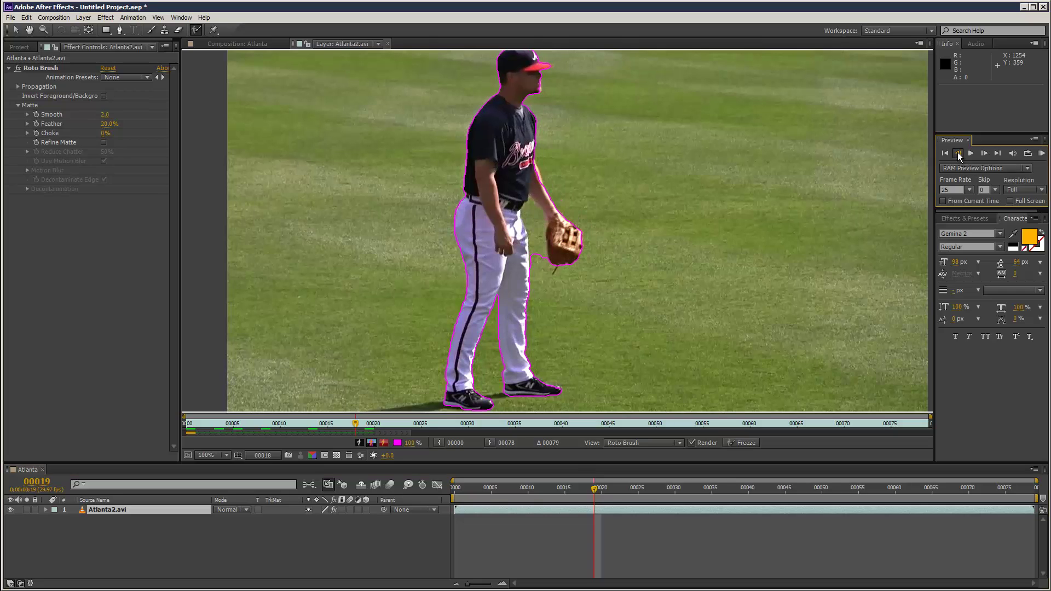
pyautogui.click(957, 152)
pyautogui.click(957, 152)
pyautogui.click(957, 152)
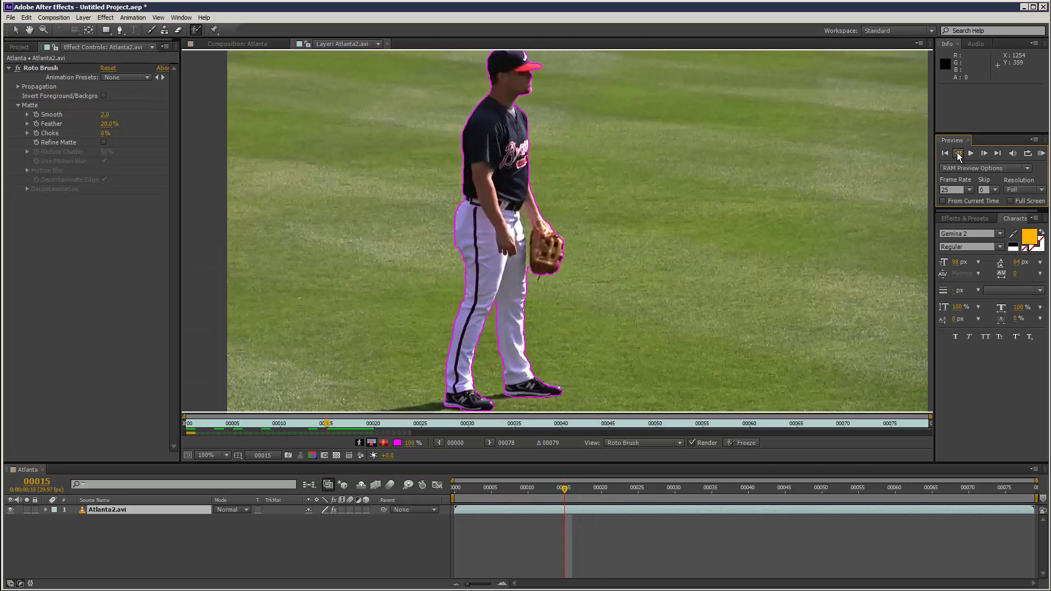
pyautogui.click(984, 153)
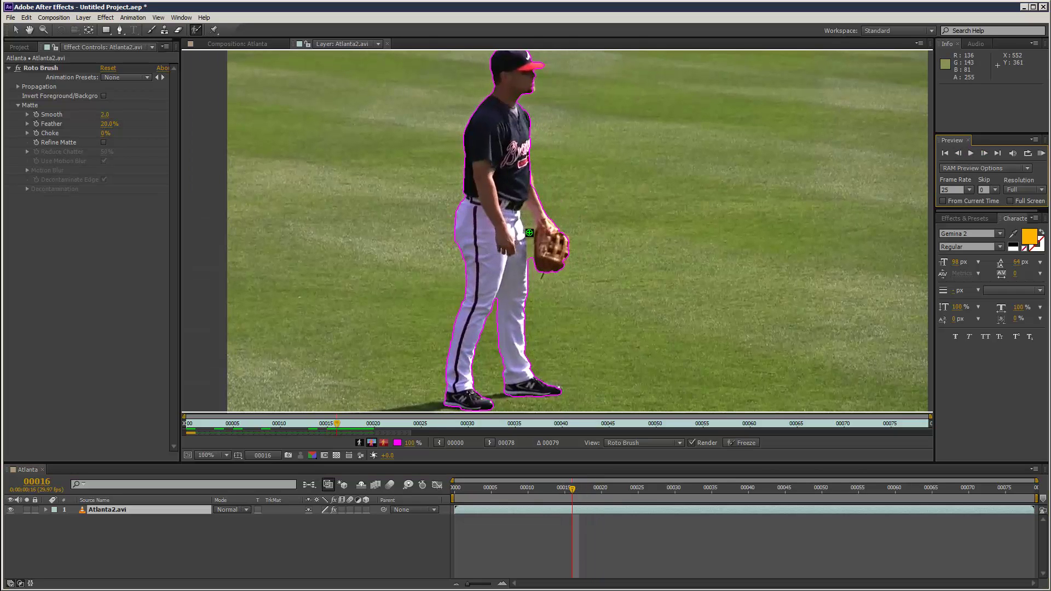
pyautogui.moveTo(529, 219); pyautogui.dragTo(529, 261)
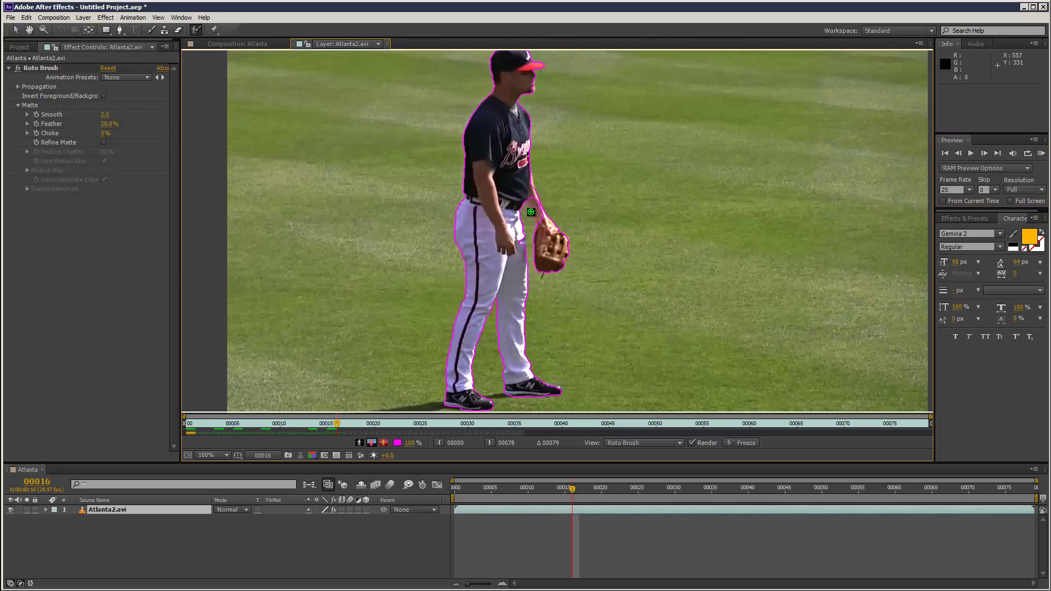
pyautogui.moveTo(529, 196); pyautogui.dragTo(550, 232)
# On frame 19, paint the player's arm into the foreground matte.
pyautogui.click(984, 154)
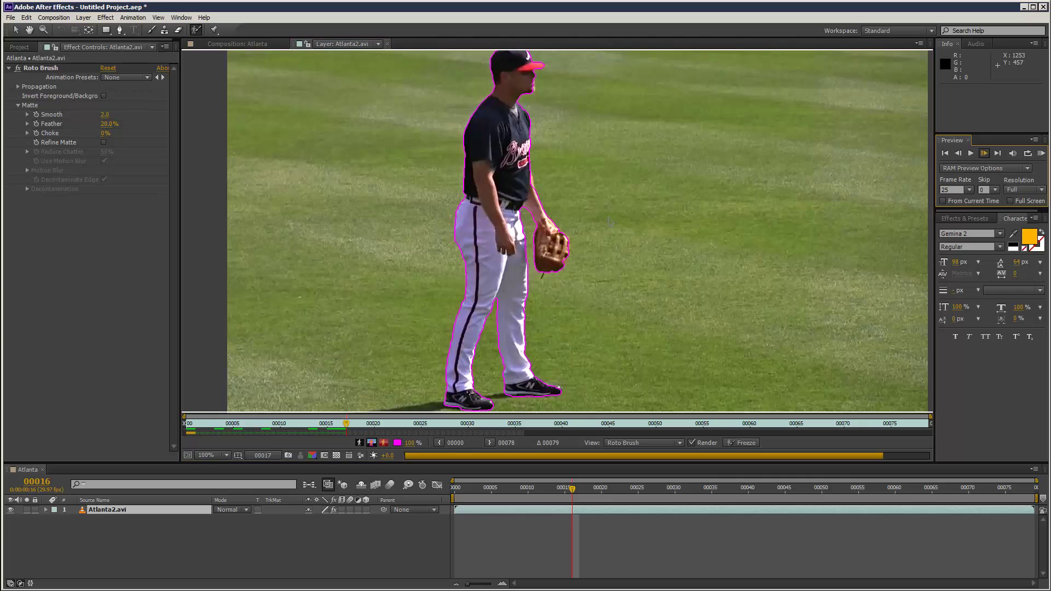
pyautogui.click(984, 154)
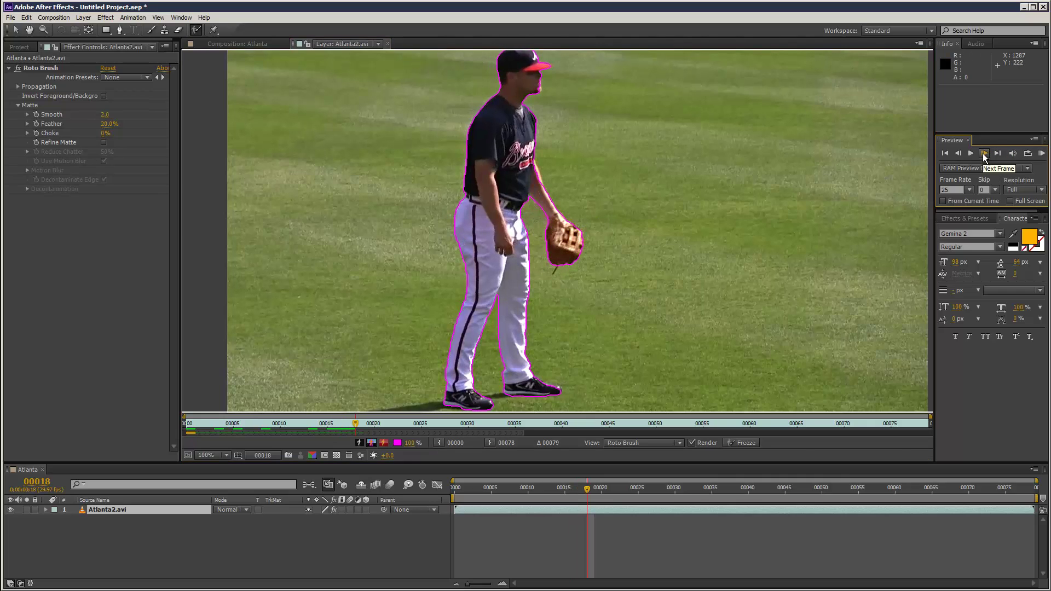
pyautogui.click(983, 154)
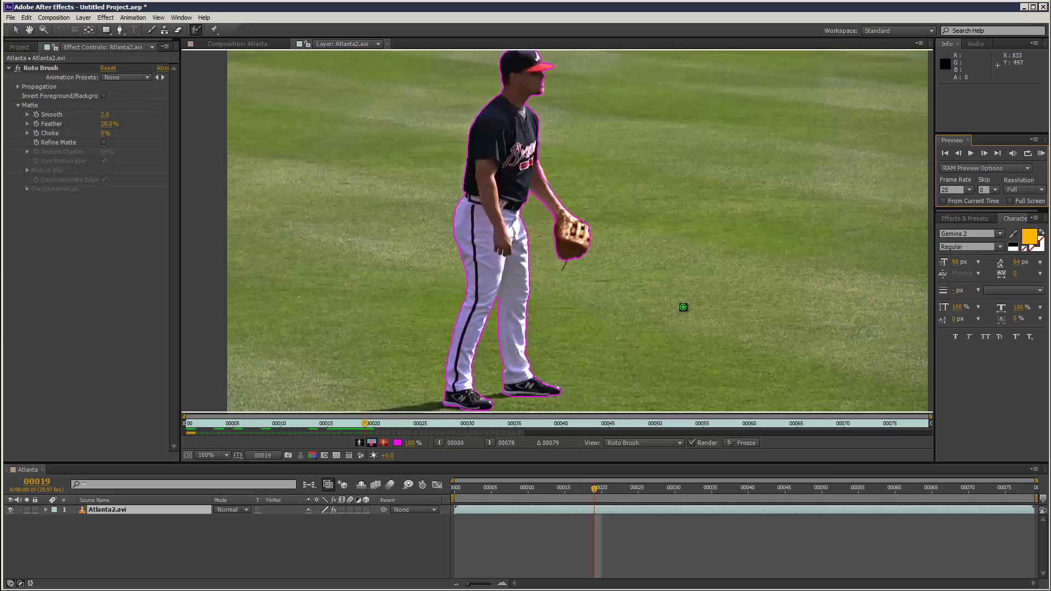
pyautogui.moveTo(537, 163); pyautogui.dragTo(549, 189)
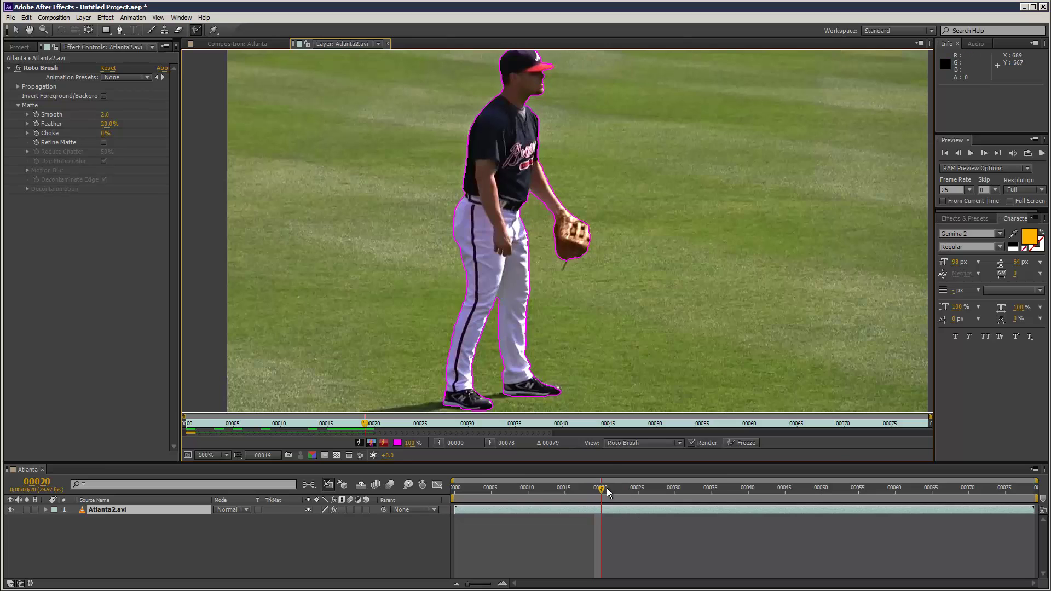
# Propagate through frames 26, 31, 36 and 43, then recheck the outline on frames 36–40.
pyautogui.moveTo(607, 488); pyautogui.dragTo(657, 492)
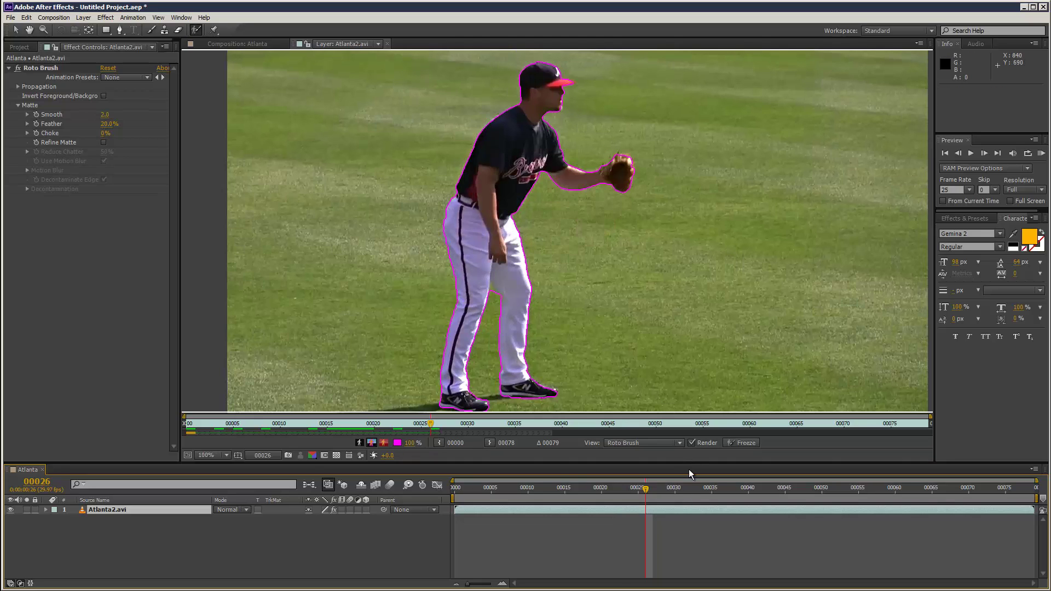
pyautogui.click(682, 488)
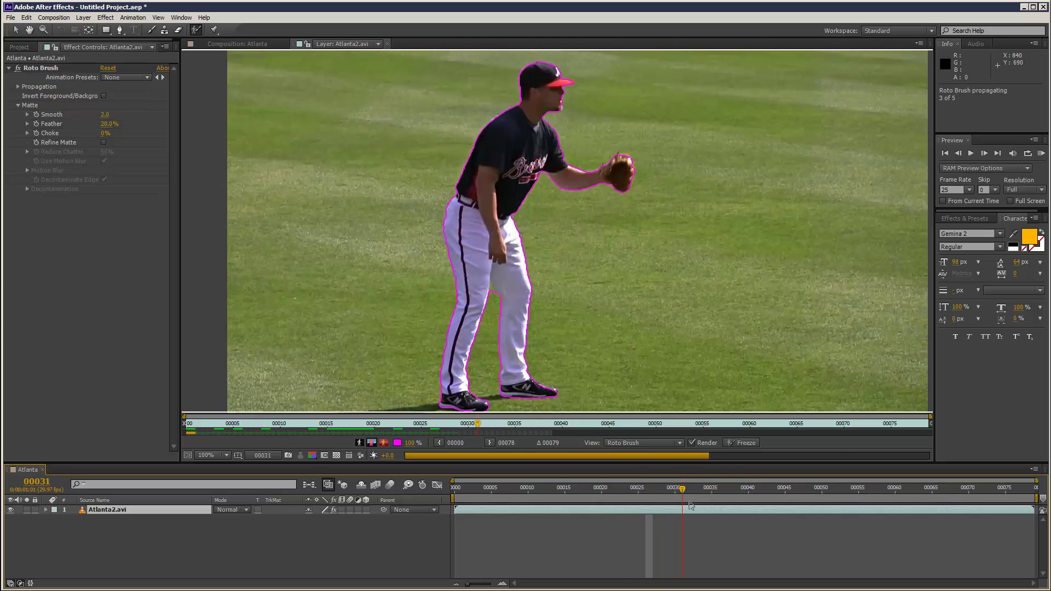
pyautogui.click(720, 496)
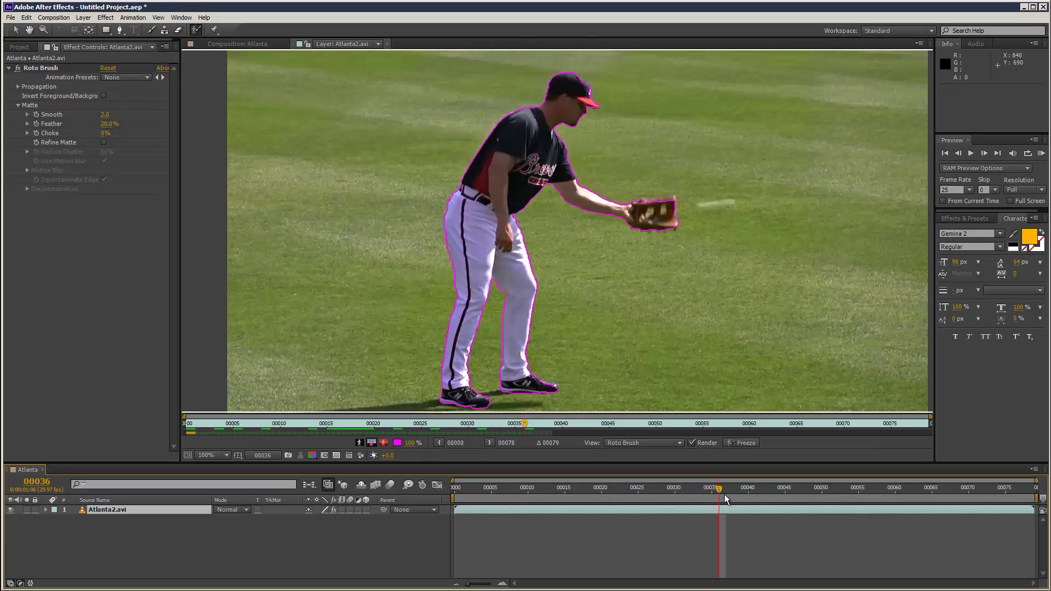
pyautogui.click(768, 493)
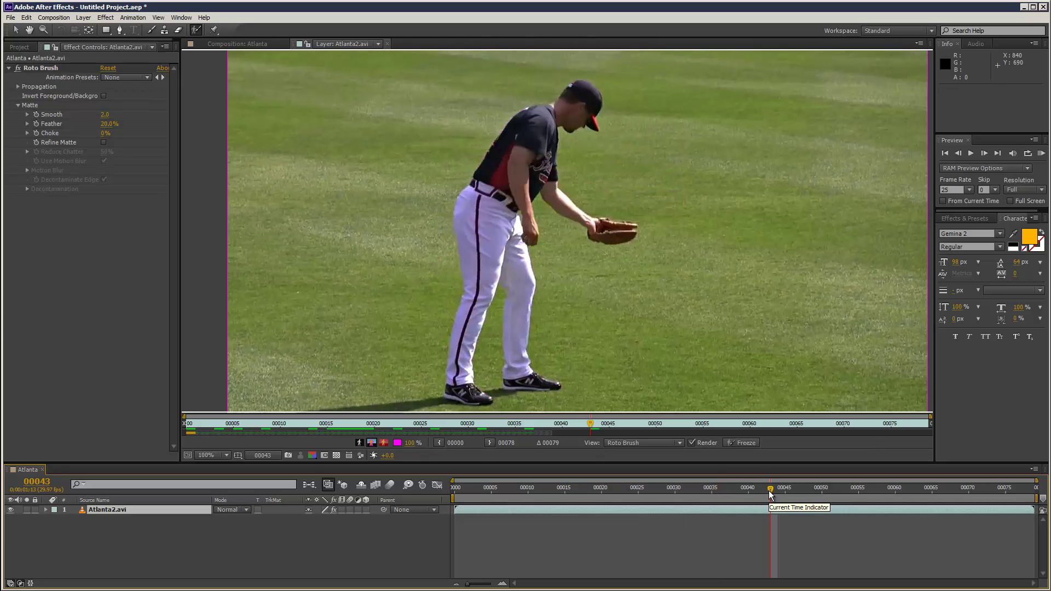
pyautogui.click(719, 493)
pyautogui.moveTo(719, 497)
pyautogui.mouseDown()
pyautogui.moveTo(743, 490)
pyautogui.moveTo(734, 489)
pyautogui.mouseUp()
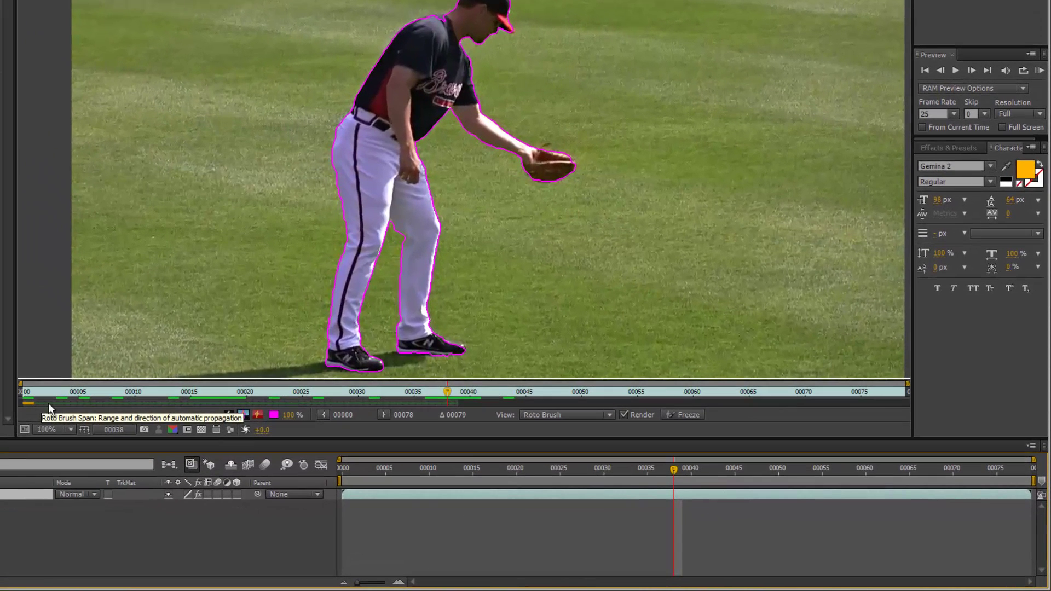
# Extend the Roto Brush propagation span to the clip's end and check frame 43.
pyautogui.click(461, 404)
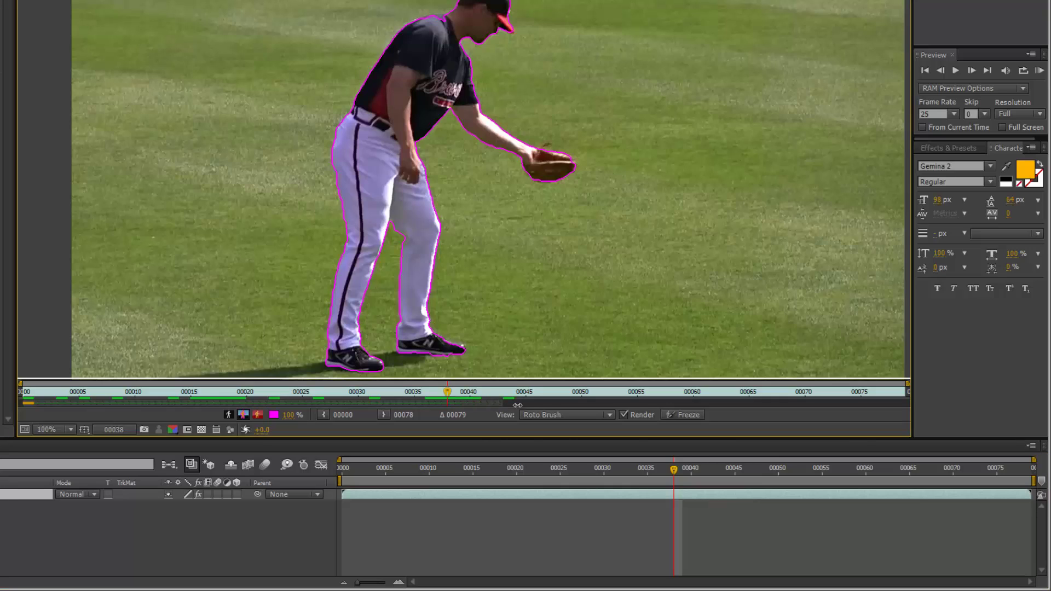
pyautogui.moveTo(594, 407); pyautogui.dragTo(675, 408)
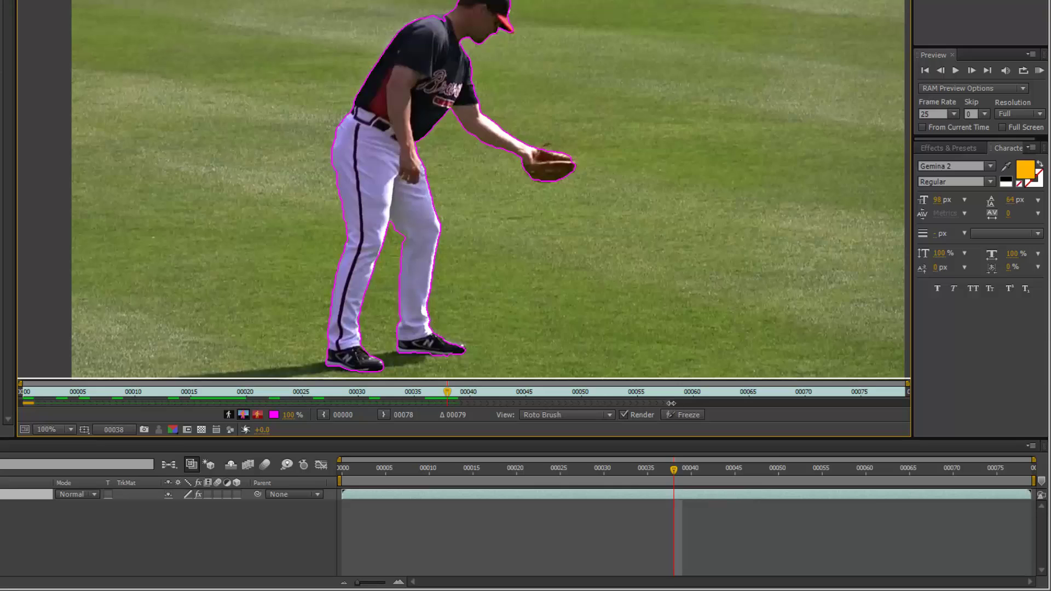
pyautogui.moveTo(695, 404); pyautogui.dragTo(904, 403)
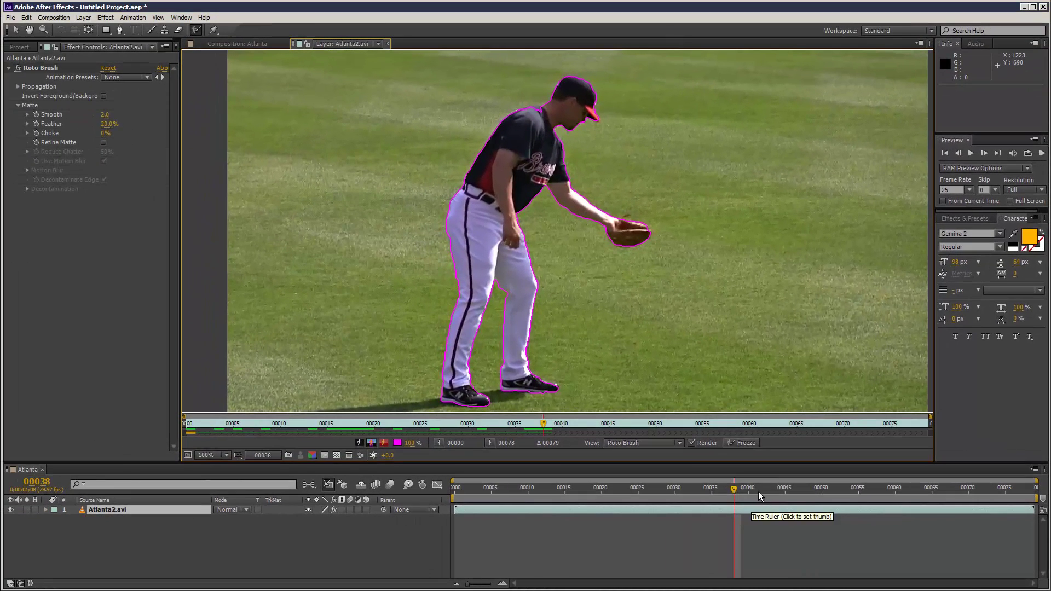
pyautogui.click(753, 482)
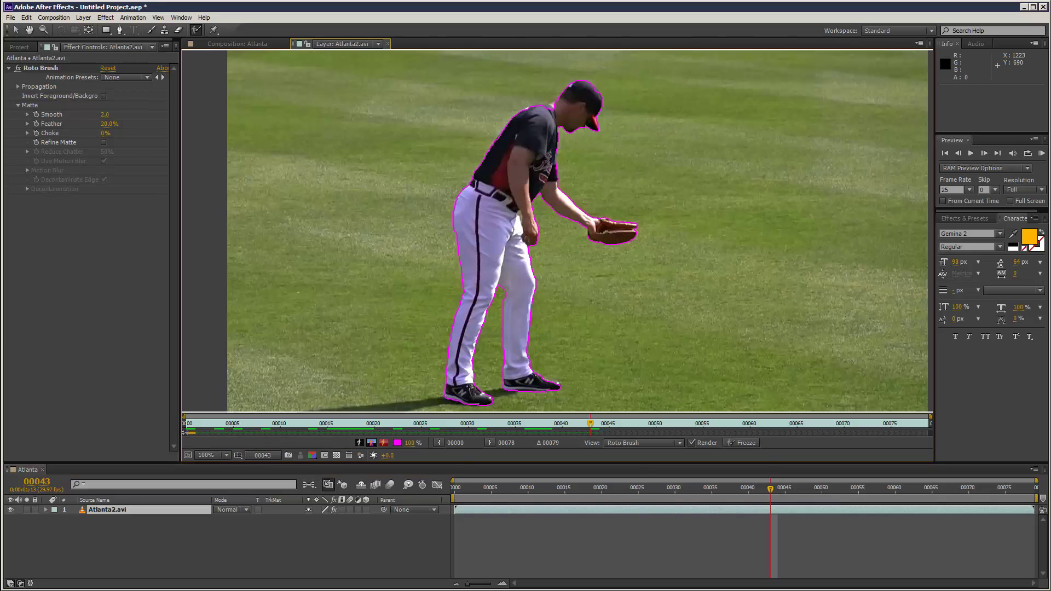
# Across frames 44–52, remove grass between arm and hip and shrink the brush.
pyautogui.click(838, 487)
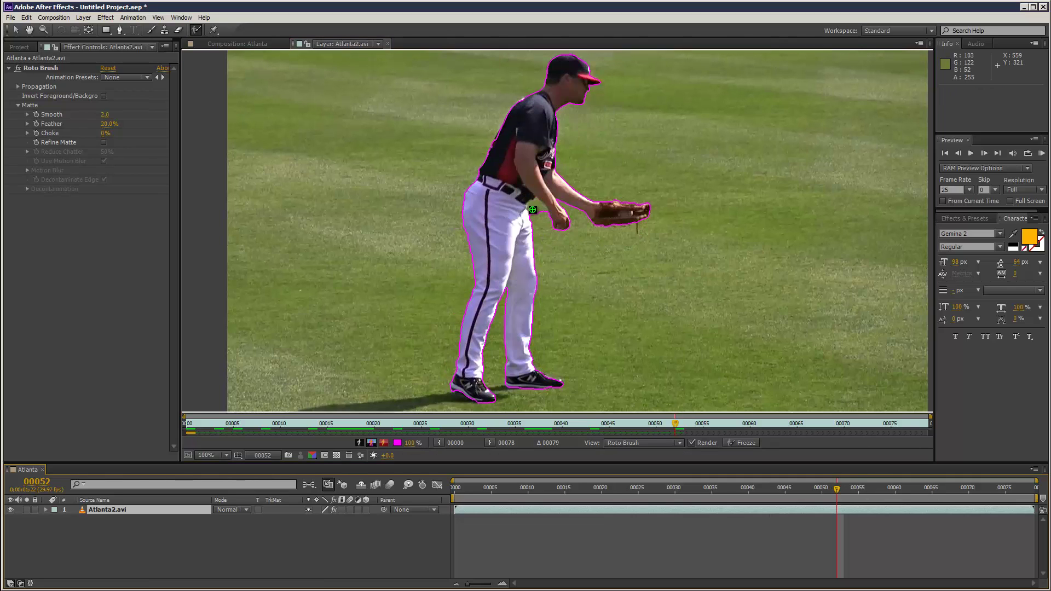
pyautogui.moveTo(535, 207); pyautogui.dragTo(546, 217)
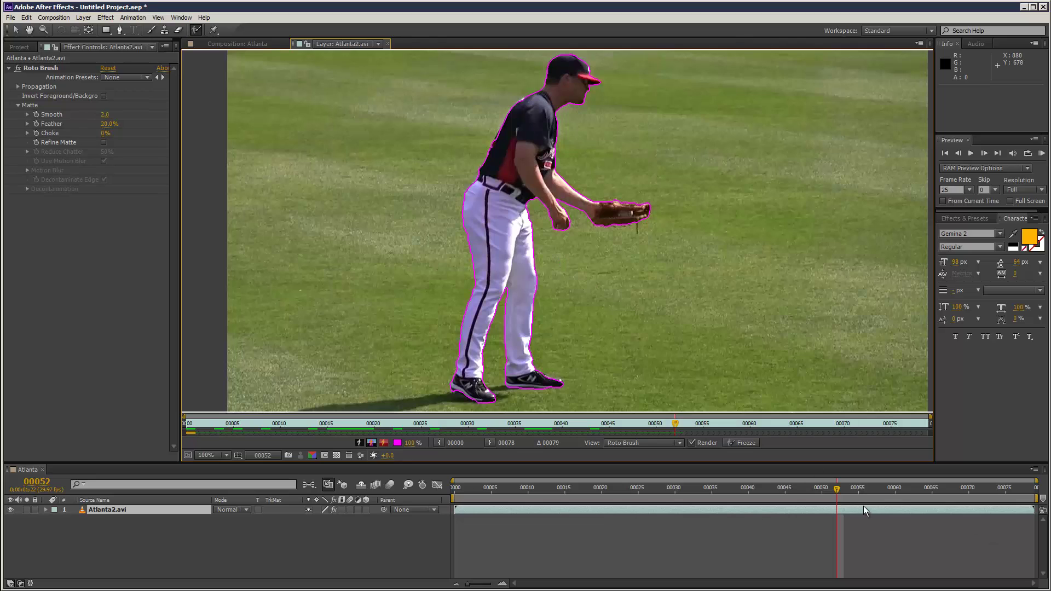
pyautogui.click(828, 487)
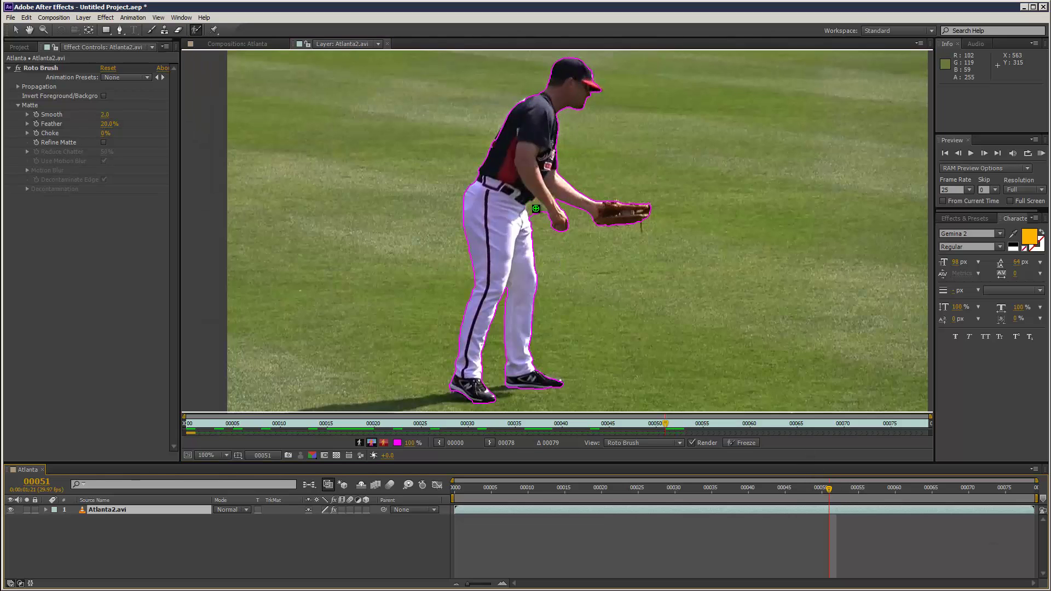
pyautogui.moveTo(809, 486); pyautogui.dragTo(785, 491)
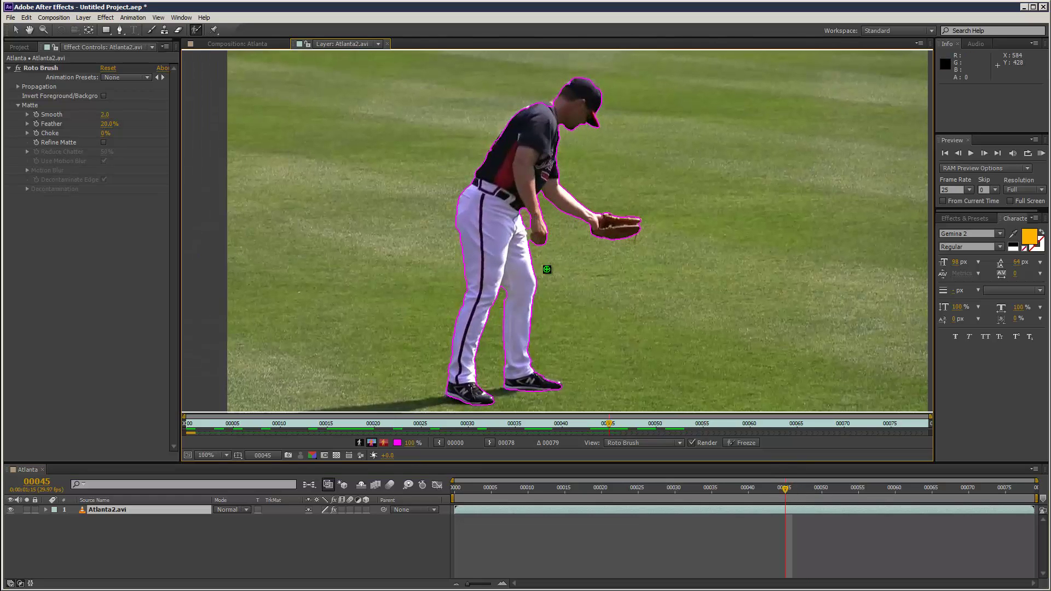
pyautogui.moveTo(528, 235); pyautogui.dragTo(528, 235)
pyautogui.moveTo(789, 492); pyautogui.dragTo(902, 490)
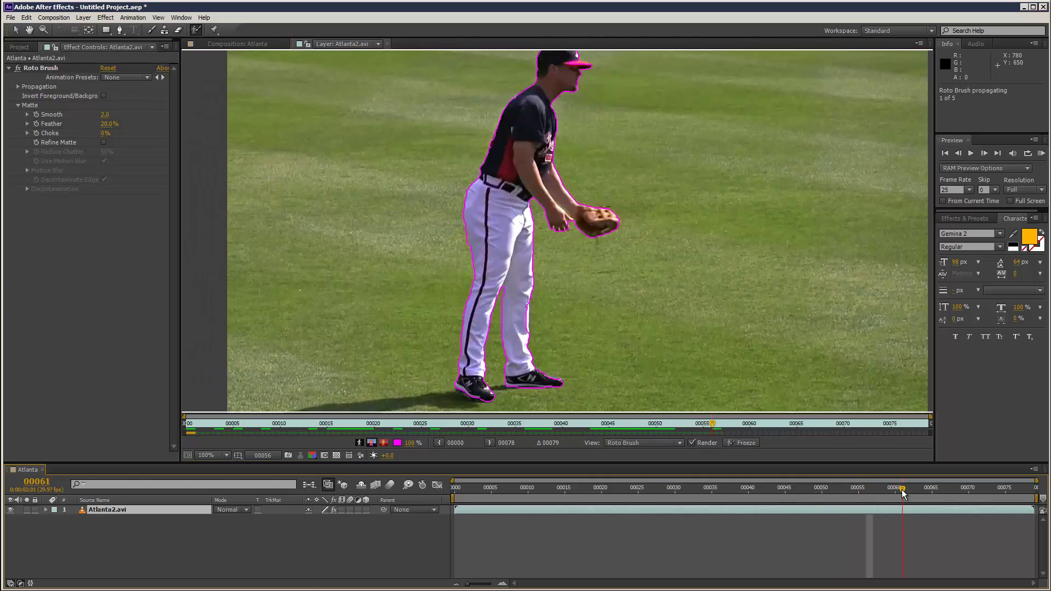
# On frame 72, subtract background near the jersey and grass between the legs.
pyautogui.click(962, 490)
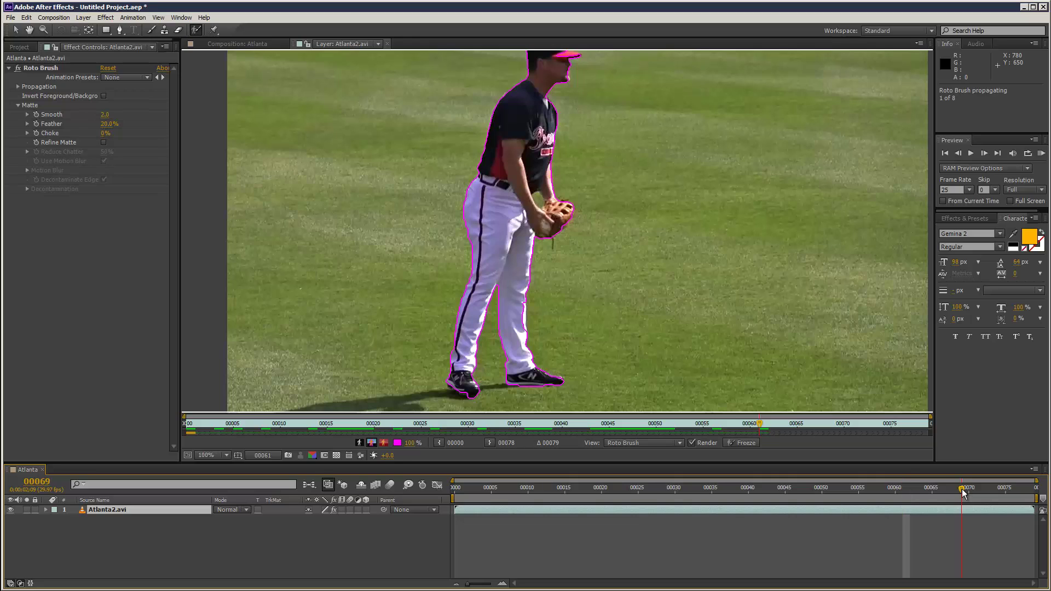
pyautogui.click(1006, 491)
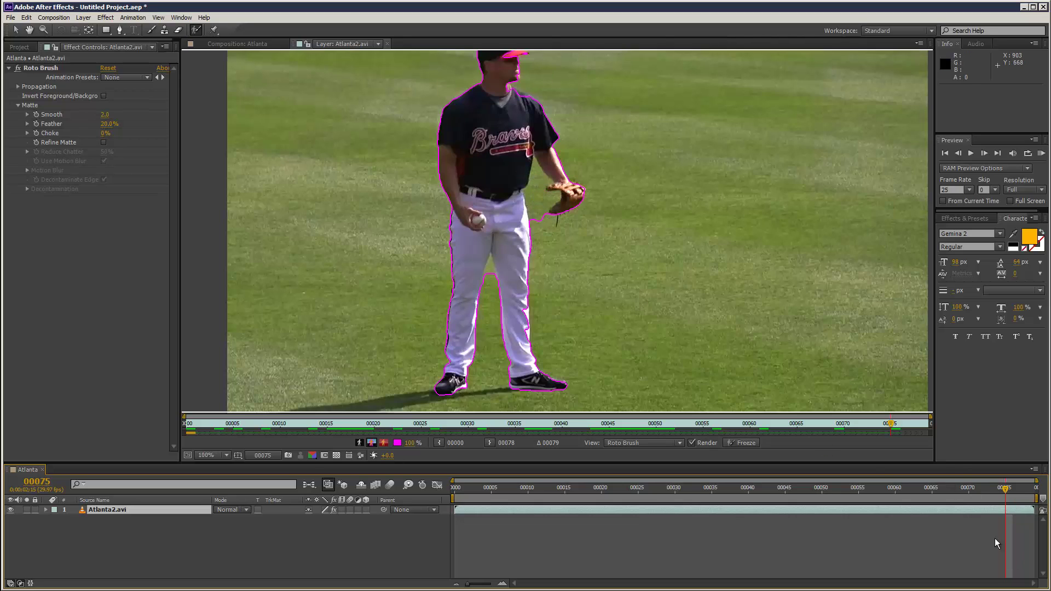
pyautogui.click(961, 489)
pyautogui.click(981, 490)
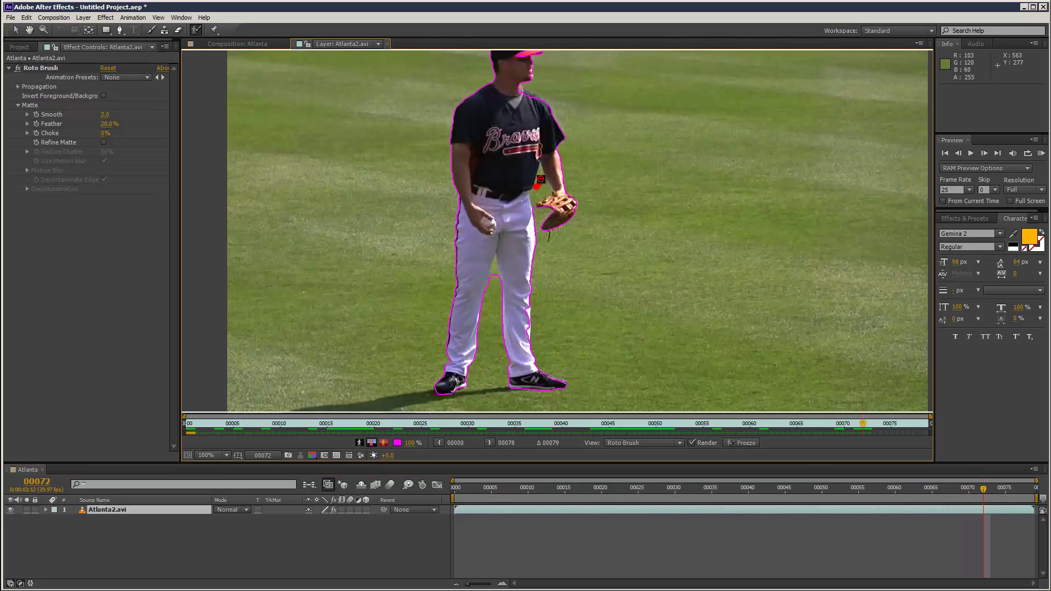
pyautogui.moveTo(541, 179); pyautogui.dragTo(539, 185)
pyautogui.moveTo(494, 280)
pyautogui.mouseDown()
pyautogui.moveTo(492, 266)
pyautogui.moveTo(493, 281)
pyautogui.mouseUp()
# Trim background above the glove on frame 75, propagate to frame 76, and freeze.
pyautogui.moveTo(989, 489)
pyautogui.mouseDown()
pyautogui.moveTo(1010, 492)
pyautogui.moveTo(918, 497)
pyautogui.moveTo(991, 486)
pyautogui.moveTo(977, 488)
pyautogui.mouseUp()
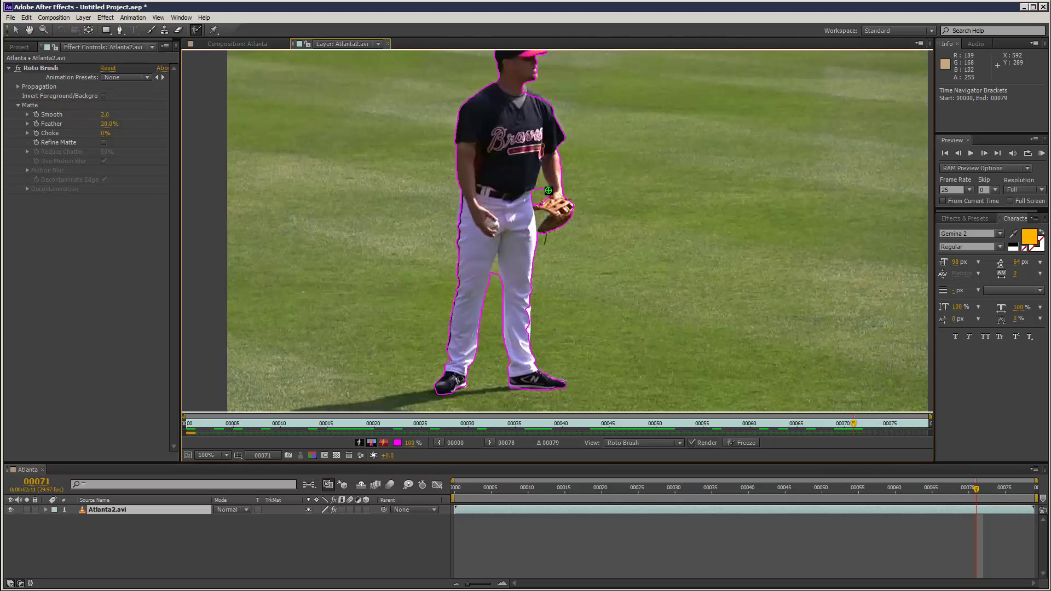
pyautogui.moveTo(548, 190); pyautogui.dragTo(540, 176)
pyautogui.moveTo(977, 488); pyautogui.dragTo(969, 488)
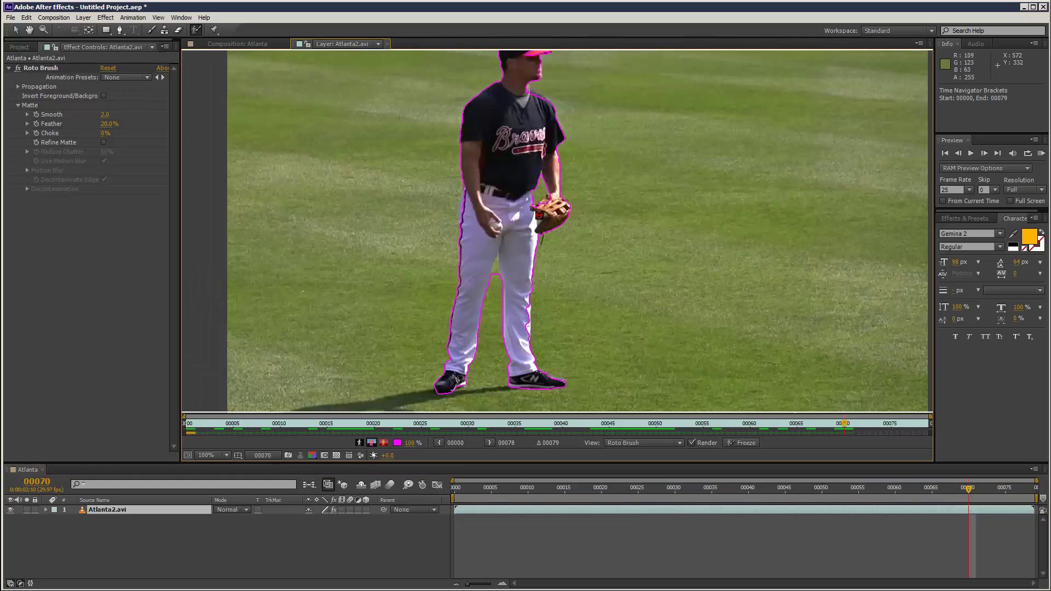
pyautogui.moveTo(967, 491); pyautogui.dragTo(1014, 489)
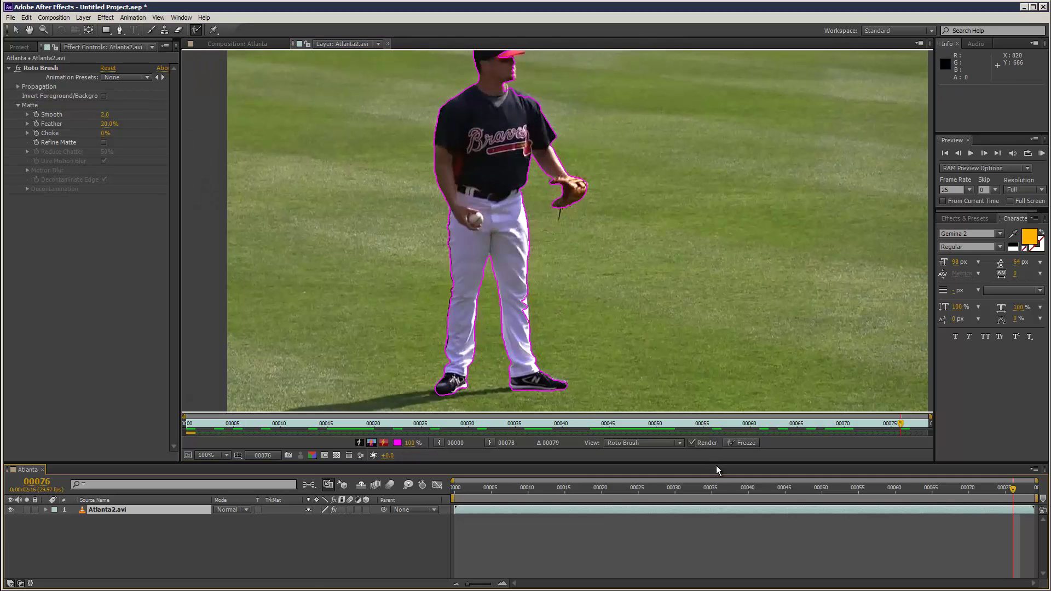
pyautogui.click(746, 443)
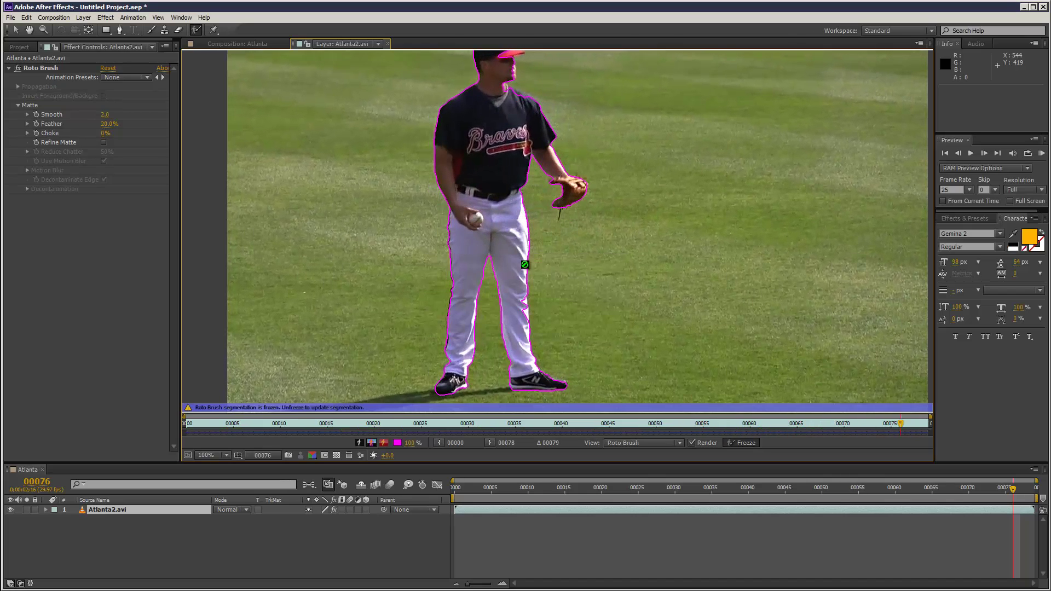
# Preview the cutout in the Atlanta composition, then unfreeze the segmentation and move to frame 69.
pyautogui.click(244, 43)
pyautogui.moveTo(475, 493)
pyautogui.mouseDown()
pyautogui.moveTo(458, 489)
pyautogui.moveTo(952, 471)
pyautogui.moveTo(453, 462)
pyautogui.moveTo(907, 455)
pyautogui.mouseUp()
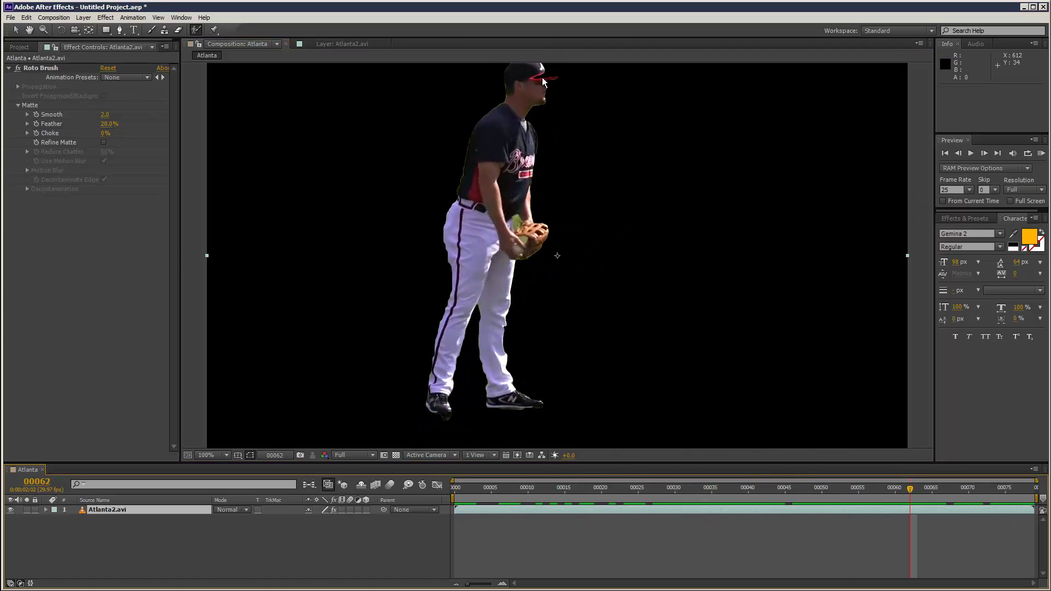
pyautogui.click(359, 44)
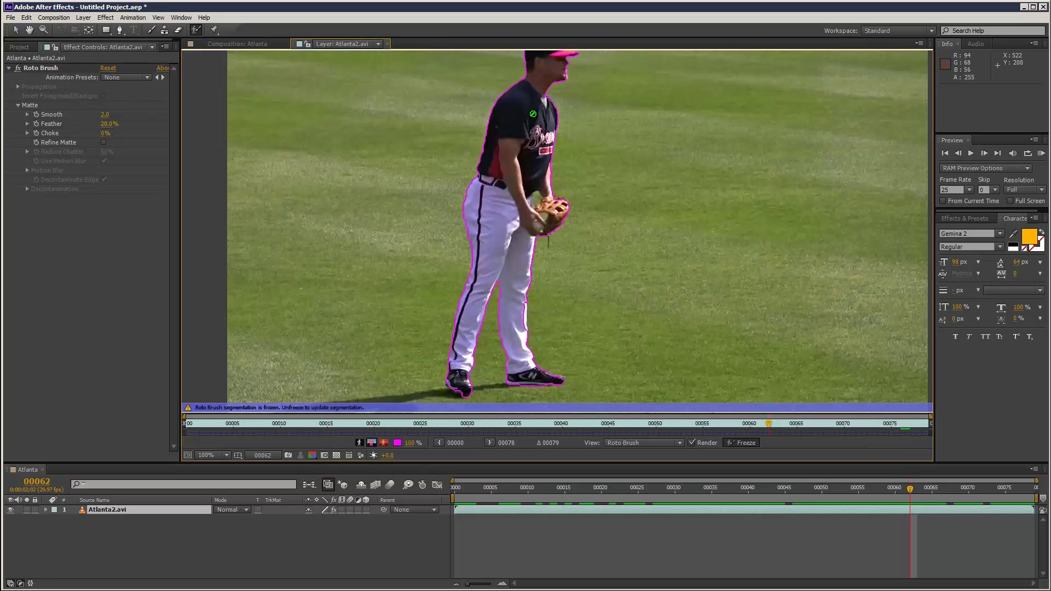
pyautogui.moveTo(597, 164); pyautogui.dragTo(596, 194)
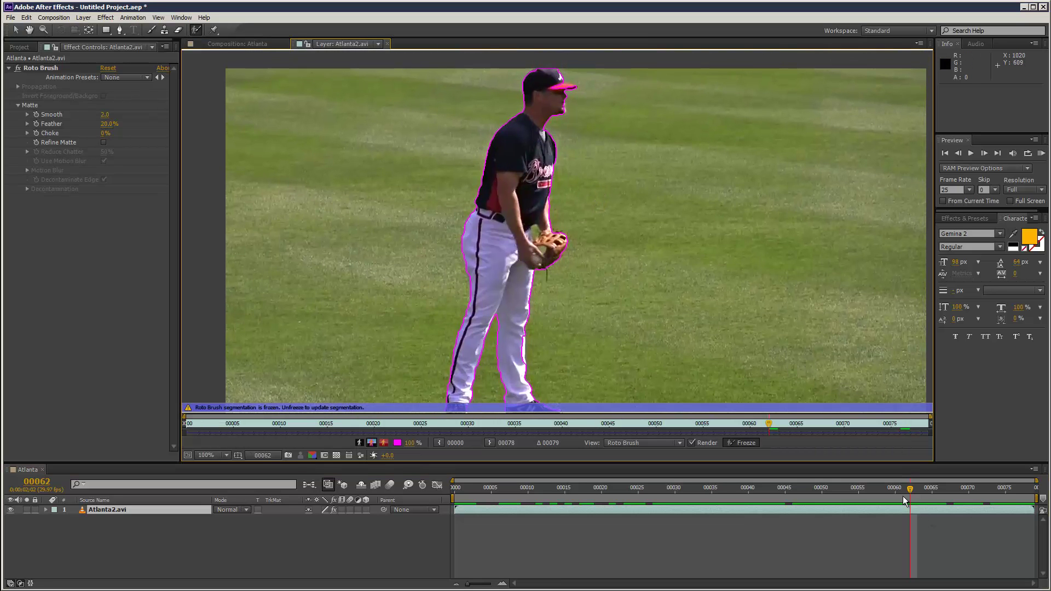
pyautogui.click(749, 445)
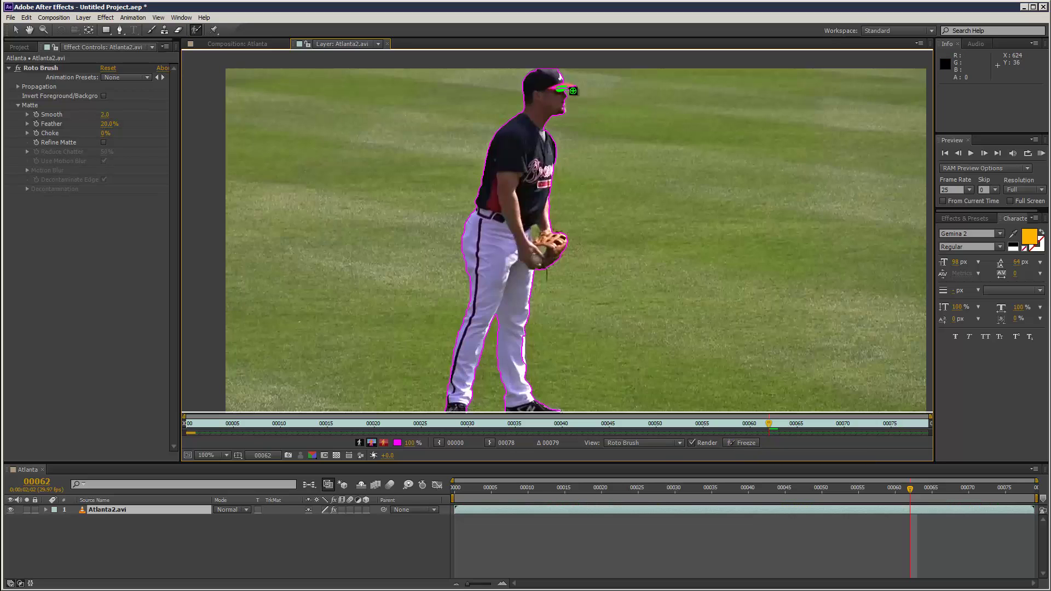
pyautogui.moveTo(926, 490); pyautogui.dragTo(962, 488)
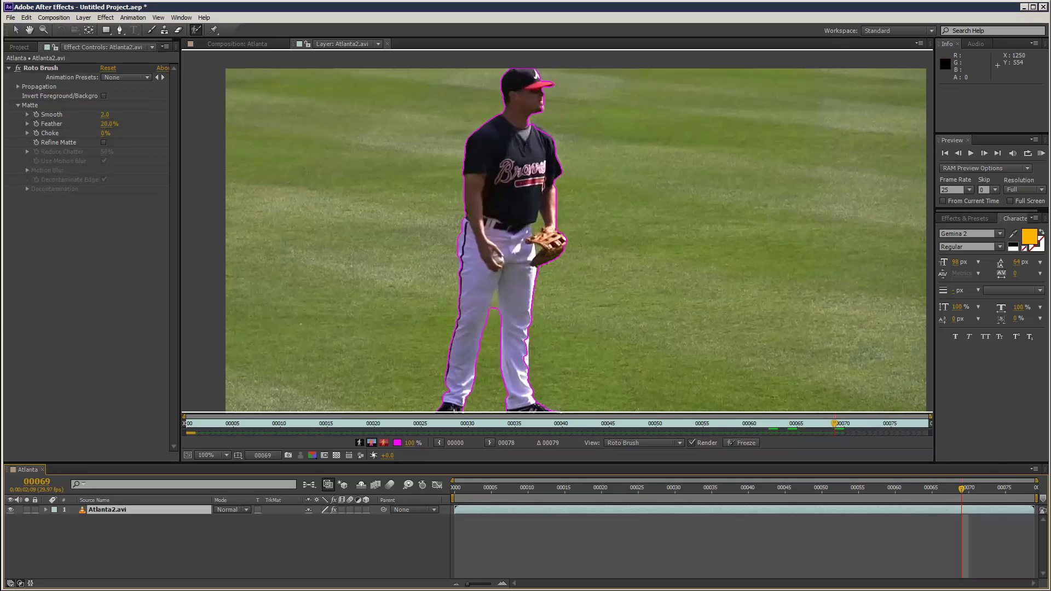
# Review frames 45–64 for matte errors, re-freeze the segmentation, and view the player over black.
pyautogui.click(1013, 487)
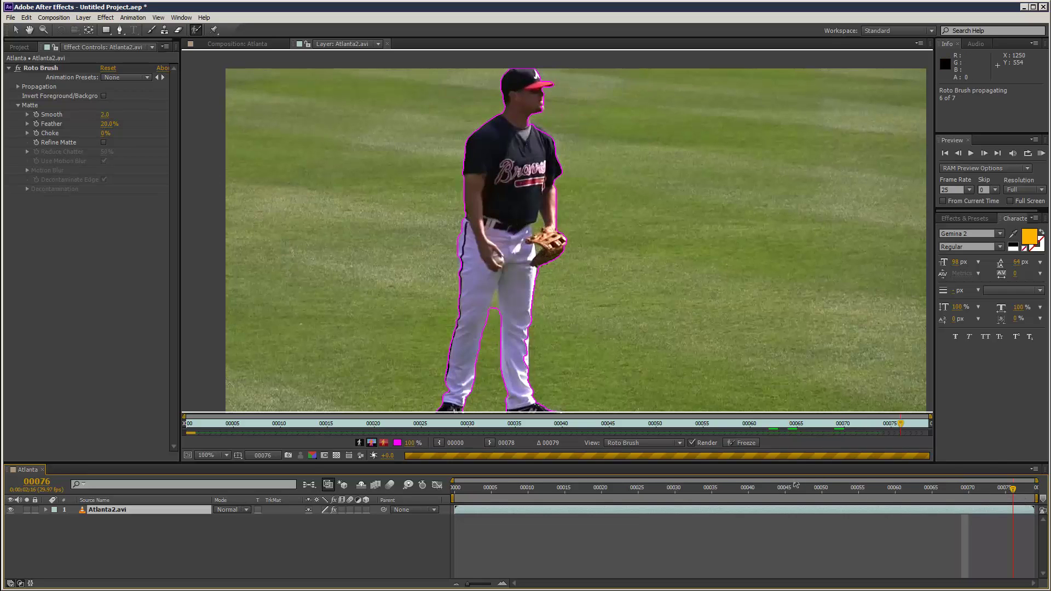
pyautogui.click(789, 487)
pyautogui.click(823, 488)
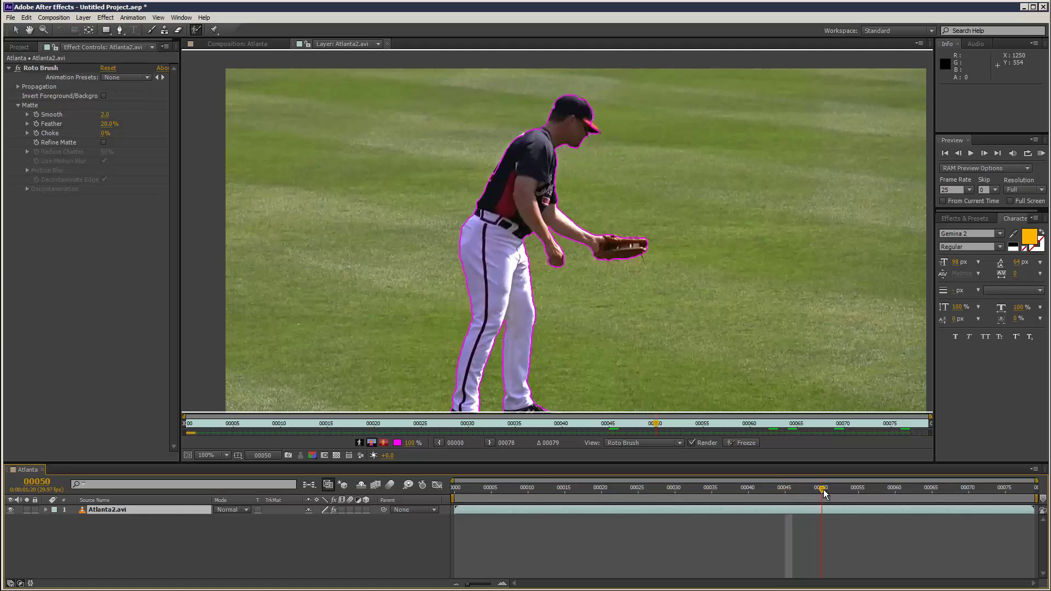
pyautogui.moveTo(824, 490)
pyautogui.mouseDown()
pyautogui.moveTo(876, 490)
pyautogui.moveTo(829, 490)
pyautogui.mouseUp()
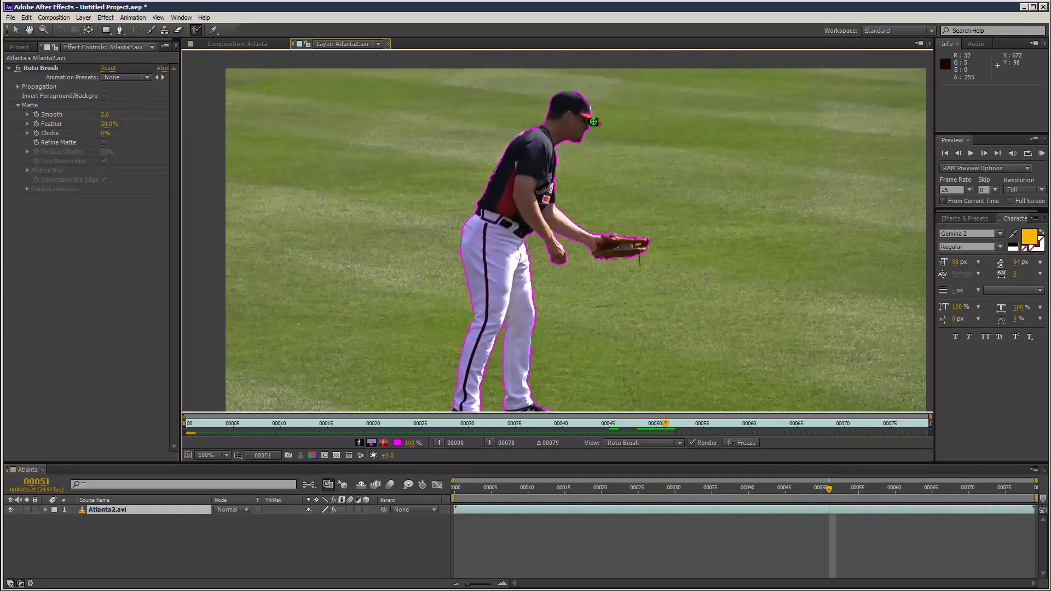
pyautogui.moveTo(816, 489)
pyautogui.mouseDown()
pyautogui.moveTo(775, 488)
pyautogui.moveTo(892, 491)
pyautogui.moveTo(813, 497)
pyautogui.mouseUp()
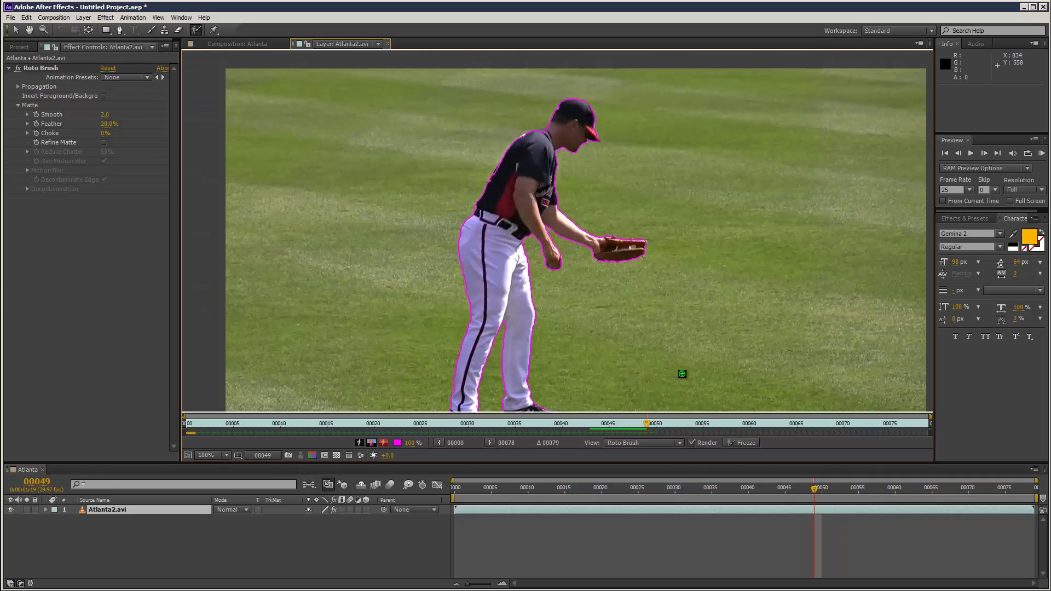
pyautogui.click(746, 443)
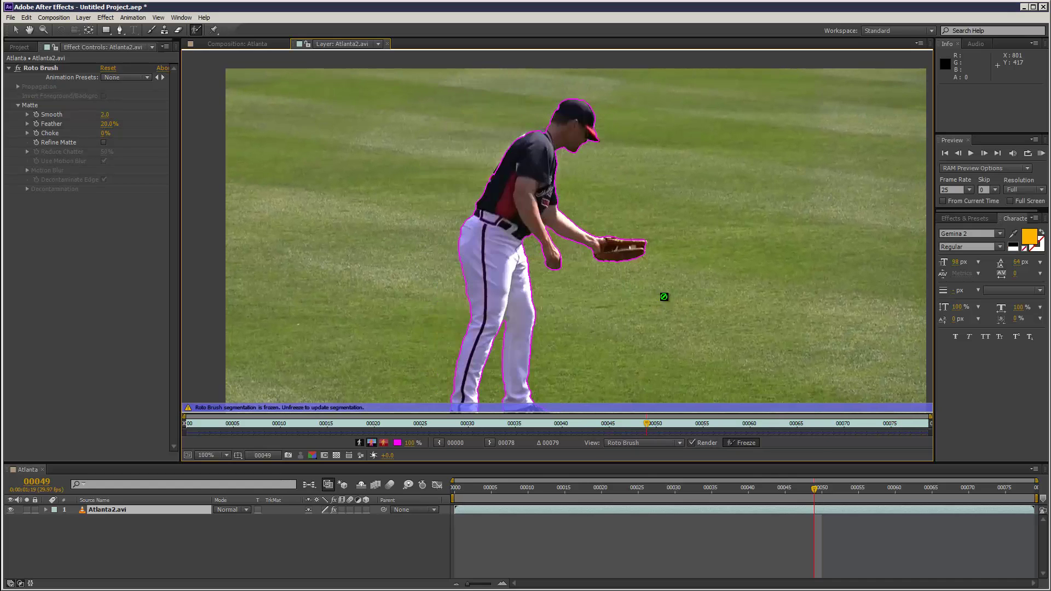
pyautogui.click(257, 44)
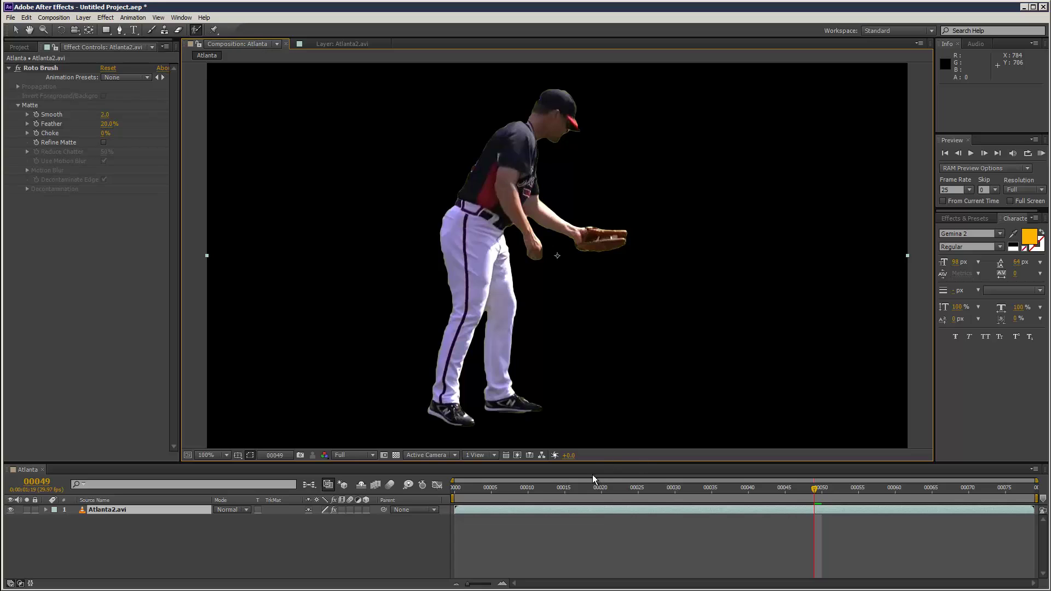
# Set the Roto Brush matte to Smooth 3.0, Feather 24.2%, Choke 15%, and enable Refine Matte.
pyautogui.moveTo(593, 480)
pyautogui.mouseDown()
pyautogui.moveTo(557, 487)
pyautogui.moveTo(431, 475)
pyautogui.moveTo(887, 488)
pyautogui.moveTo(548, 488)
pyautogui.moveTo(669, 497)
pyautogui.moveTo(595, 488)
pyautogui.mouseUp()
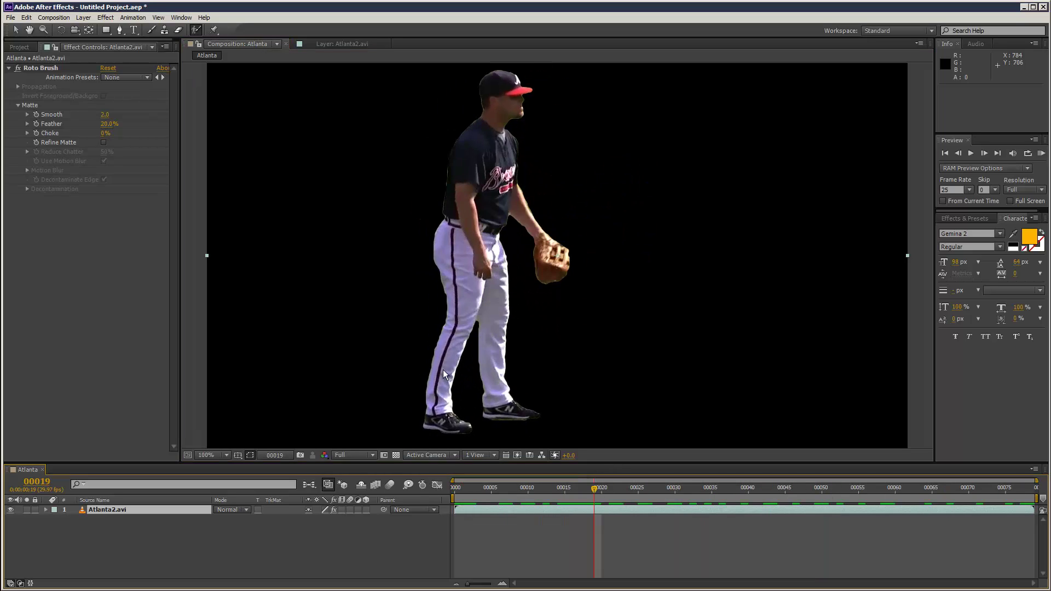
pyautogui.click(48, 67)
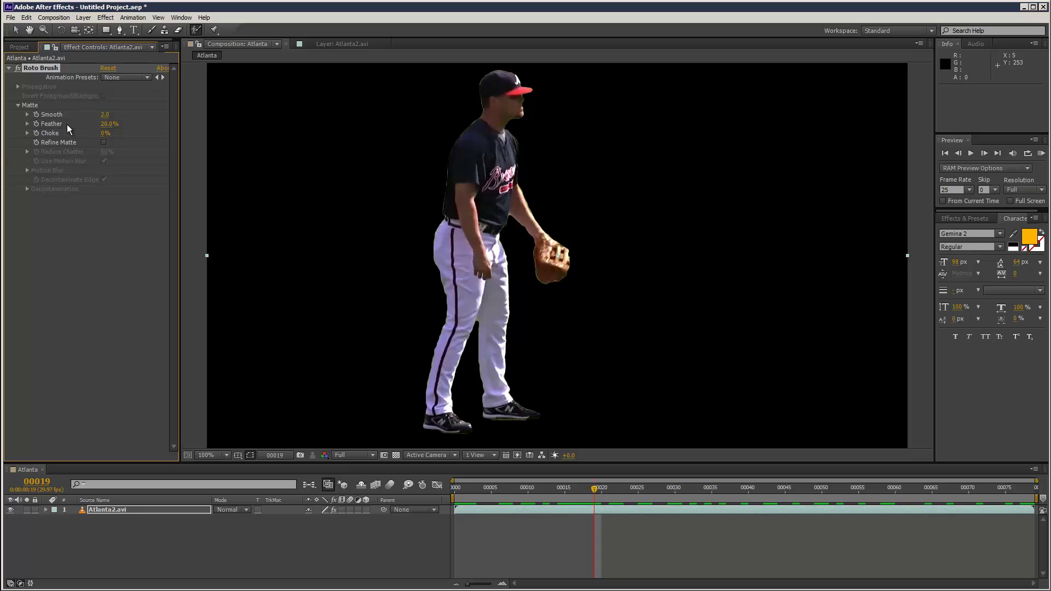
pyautogui.moveTo(109, 113); pyautogui.dragTo(131, 113)
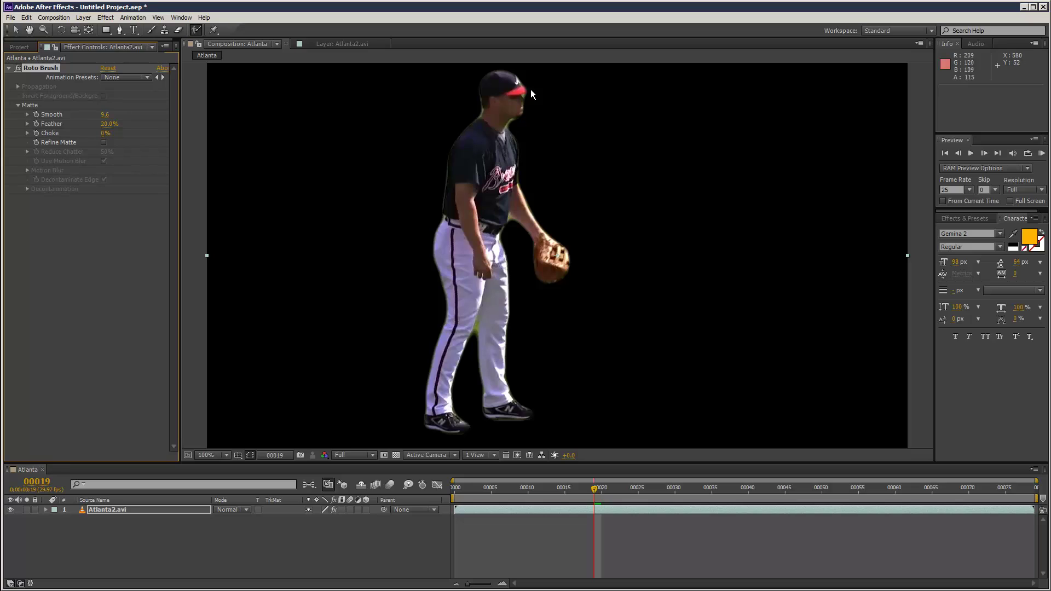
pyautogui.moveTo(101, 113); pyautogui.dragTo(76, 114)
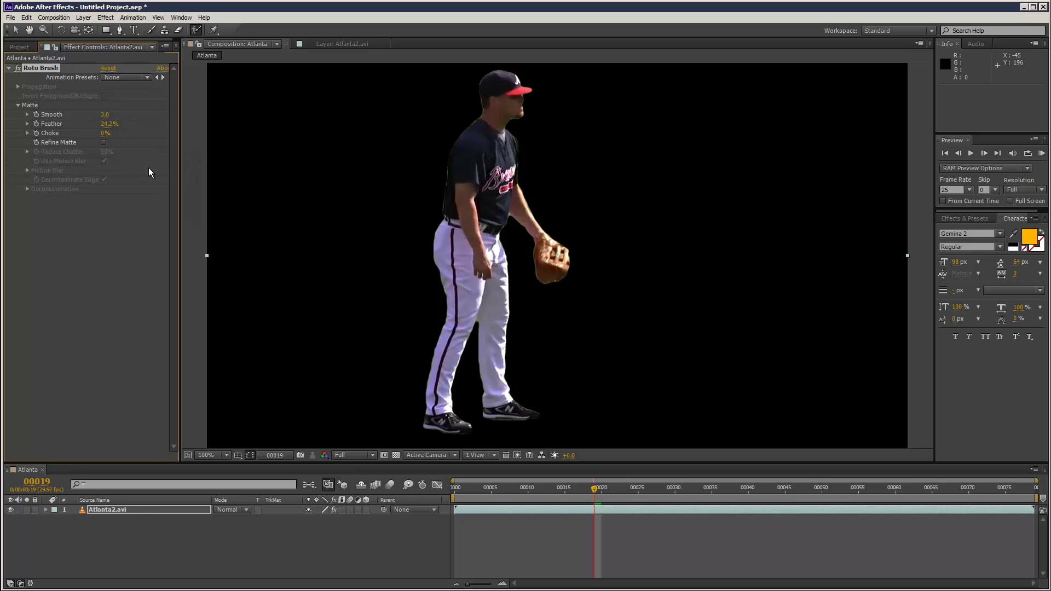
pyautogui.moveTo(105, 133); pyautogui.dragTo(114, 134)
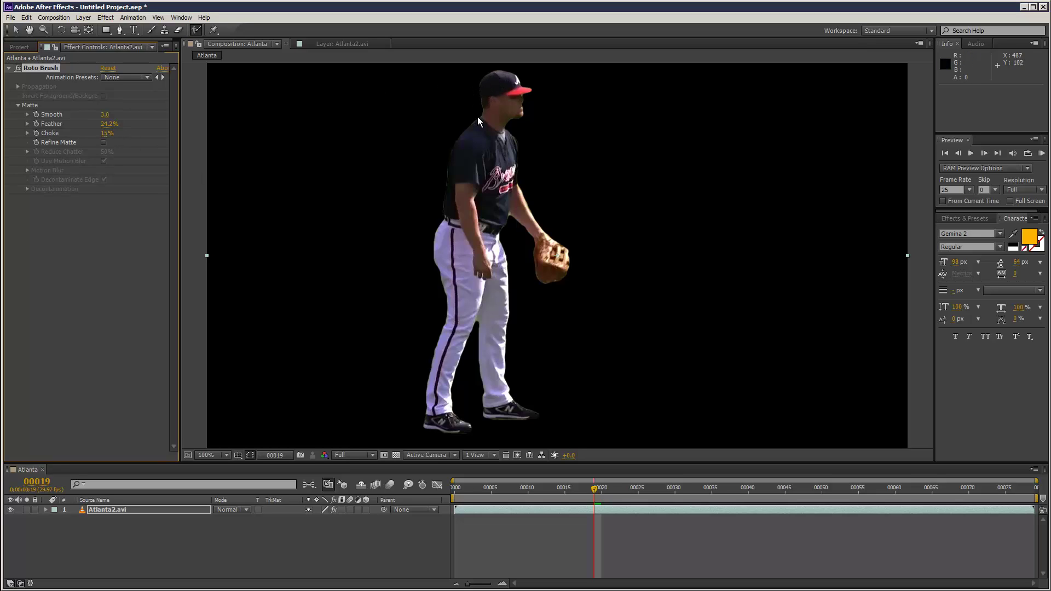
pyautogui.click(104, 143)
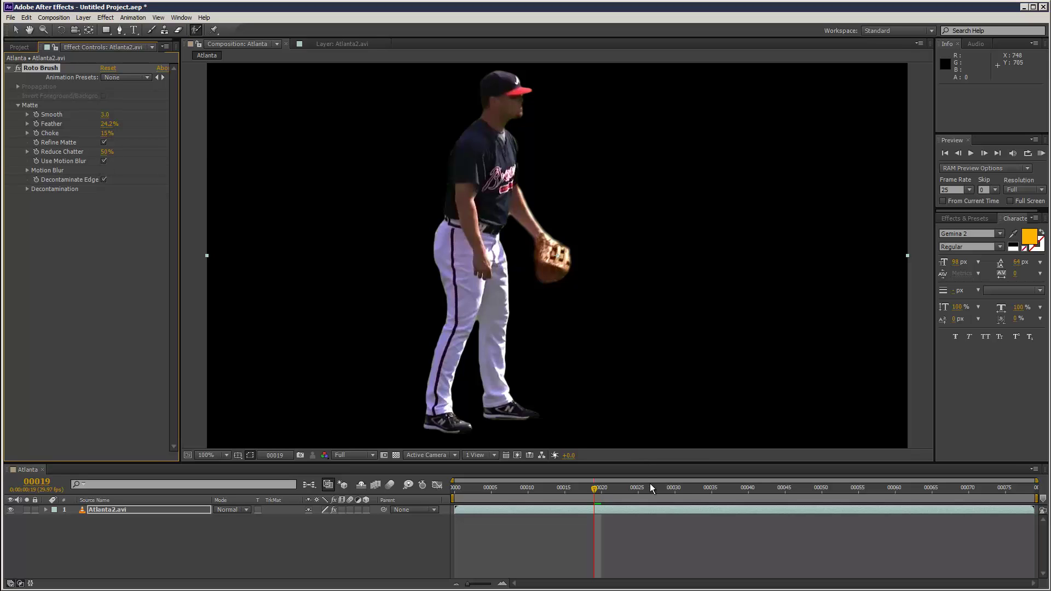
pyautogui.click(839, 491)
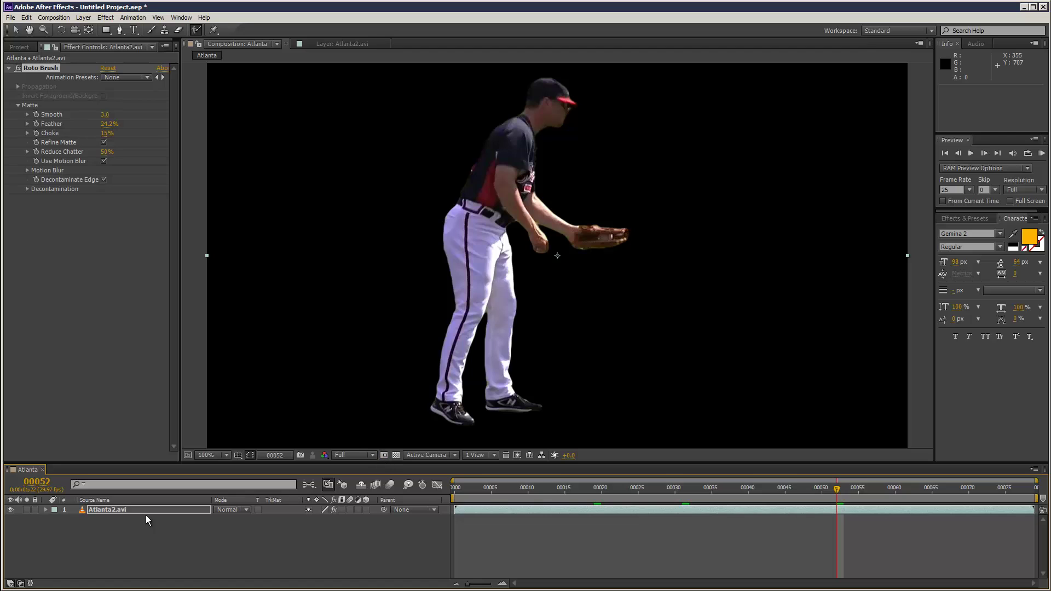
pyautogui.press('Return')
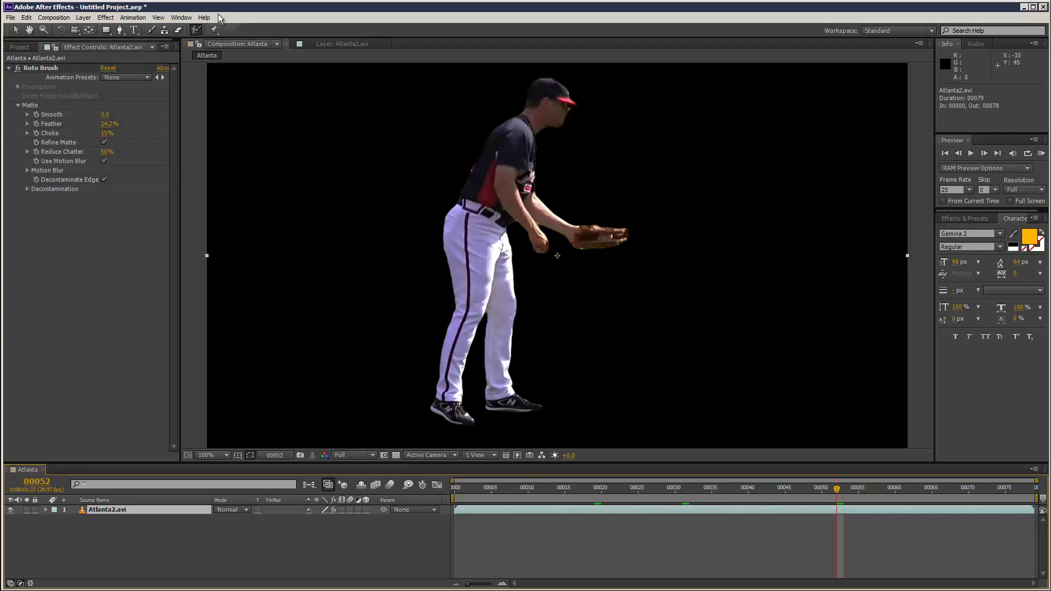
pyautogui.click(334, 44)
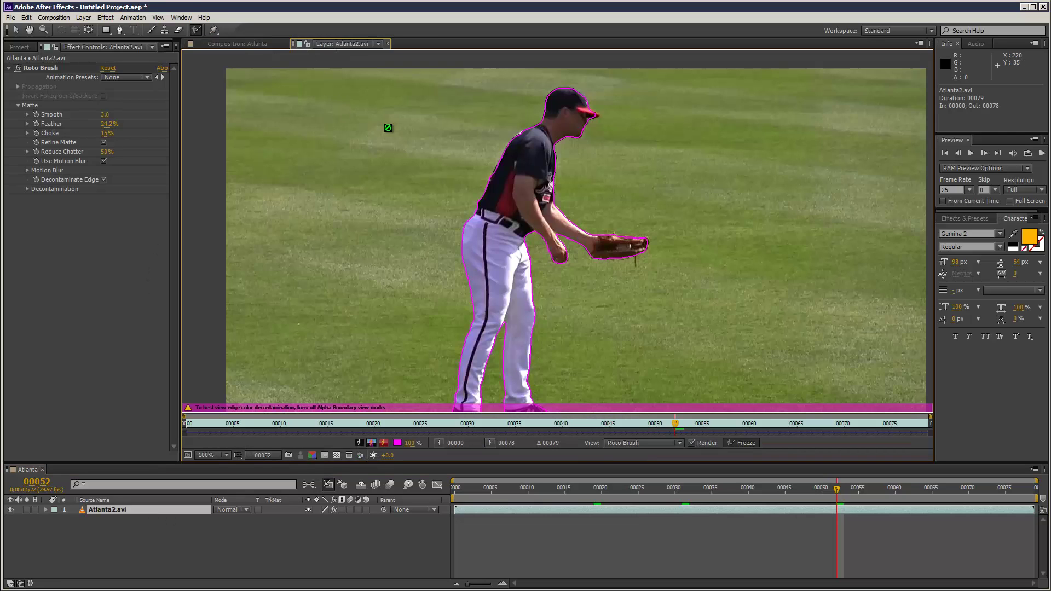
pyautogui.click(360, 442)
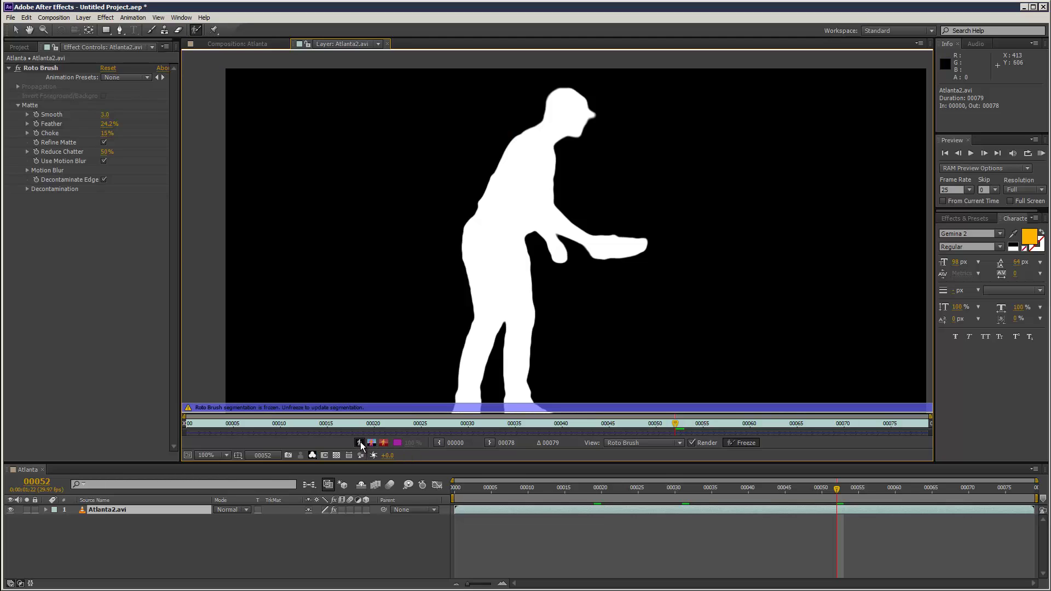
pyautogui.click(372, 443)
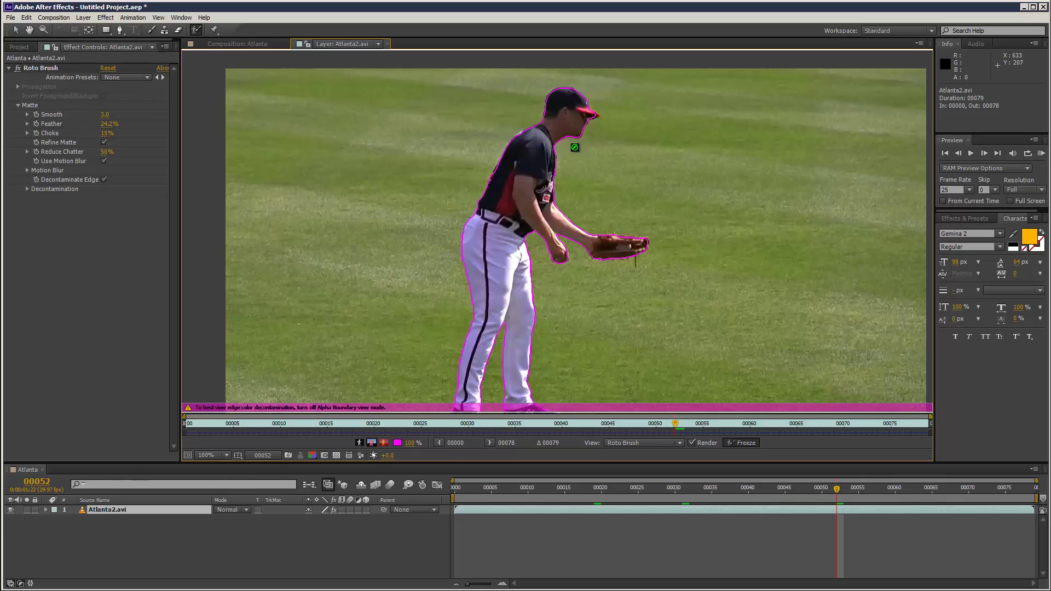
pyautogui.click(386, 443)
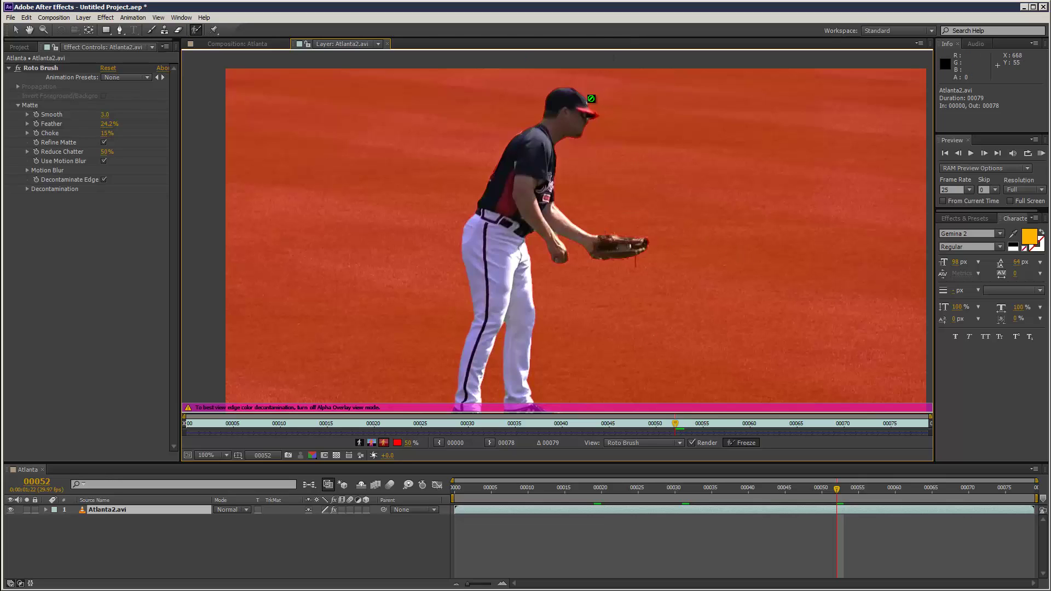
pyautogui.click(359, 442)
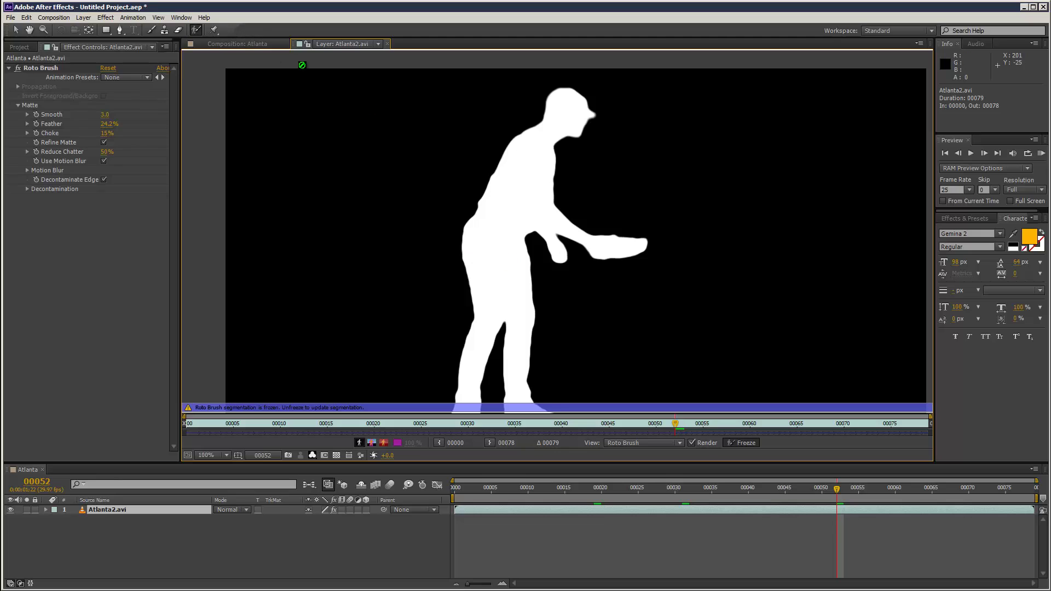
pyautogui.click(799, 490)
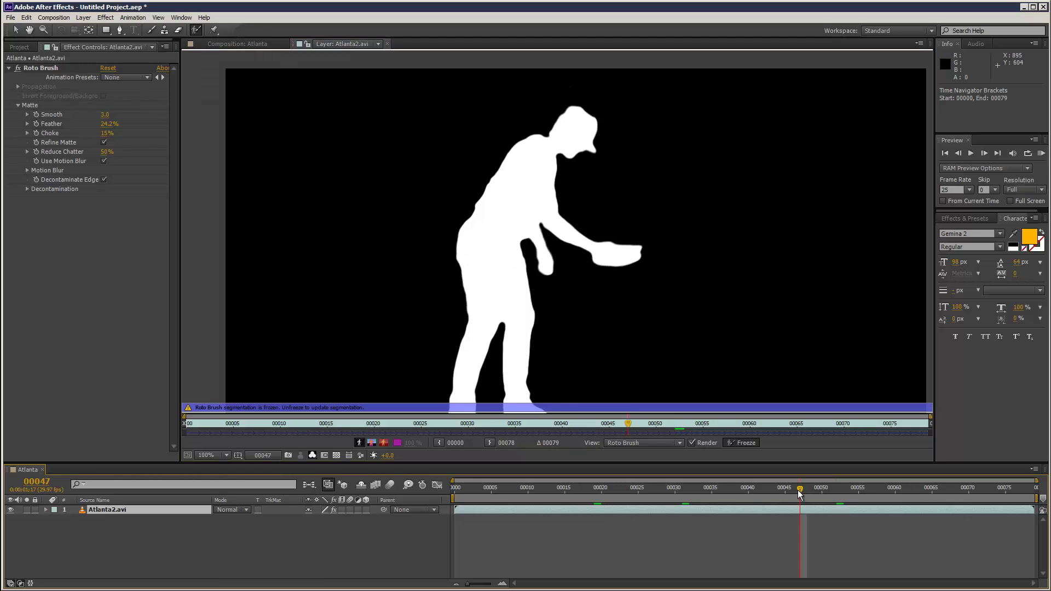
pyautogui.moveTo(797, 490); pyautogui.dragTo(705, 488)
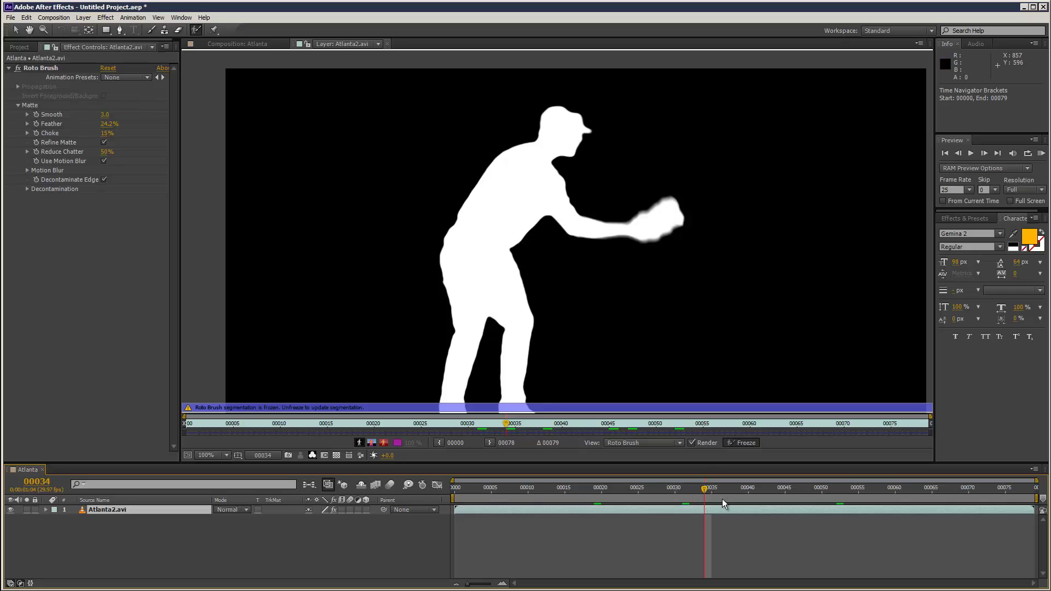
pyautogui.moveTo(698, 485); pyautogui.dragTo(734, 492)
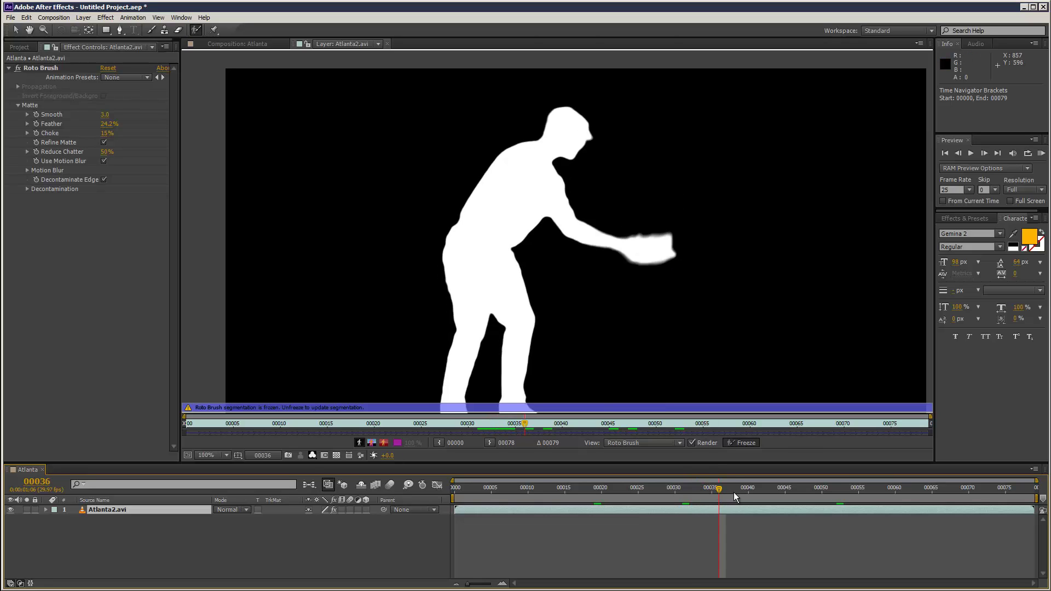
pyautogui.click(265, 48)
# Set Reduce Chatter to 100% and RAM-preview the cut-out player.
pyautogui.click(761, 492)
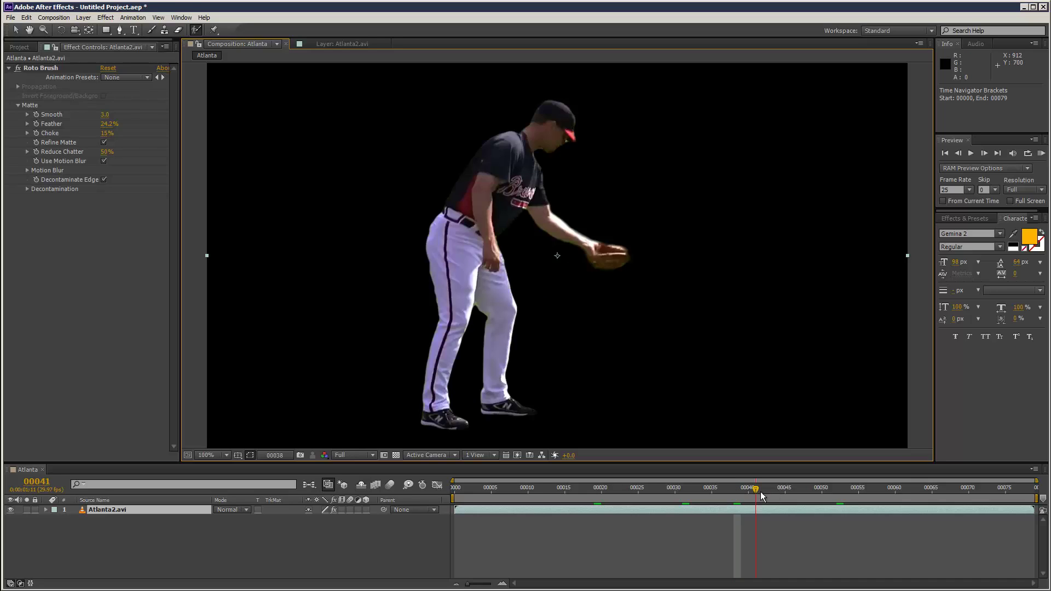
pyautogui.moveTo(675, 487); pyautogui.dragTo(668, 487)
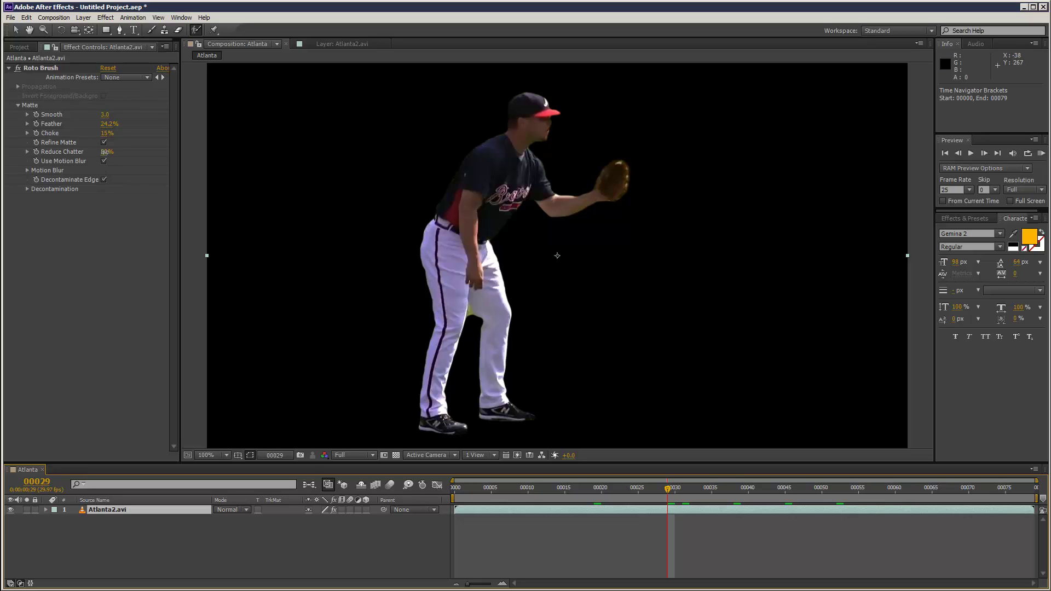
pyautogui.moveTo(105, 152); pyautogui.dragTo(150, 153)
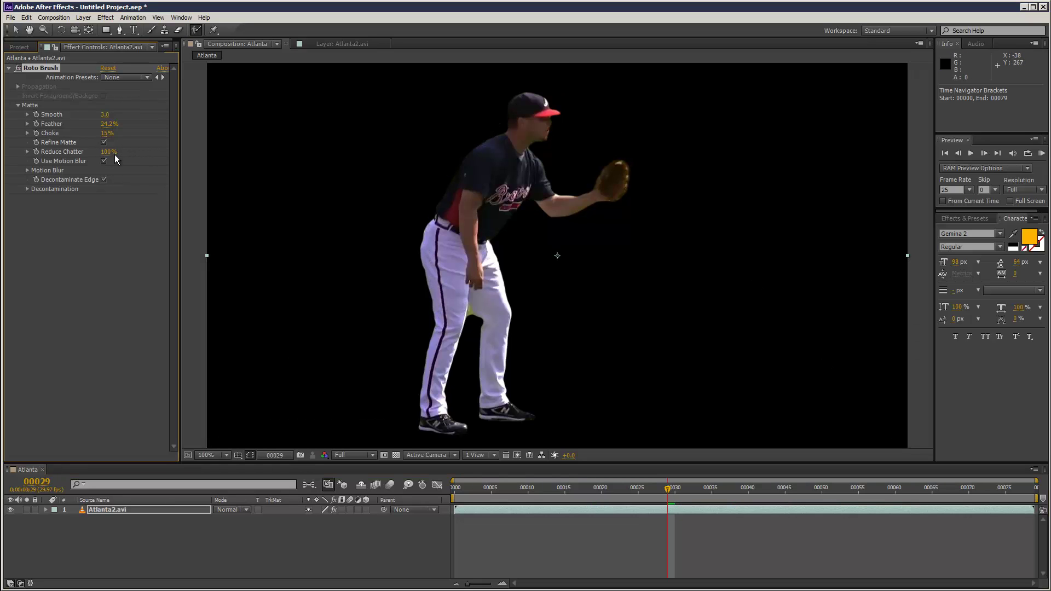
pyautogui.click(1043, 155)
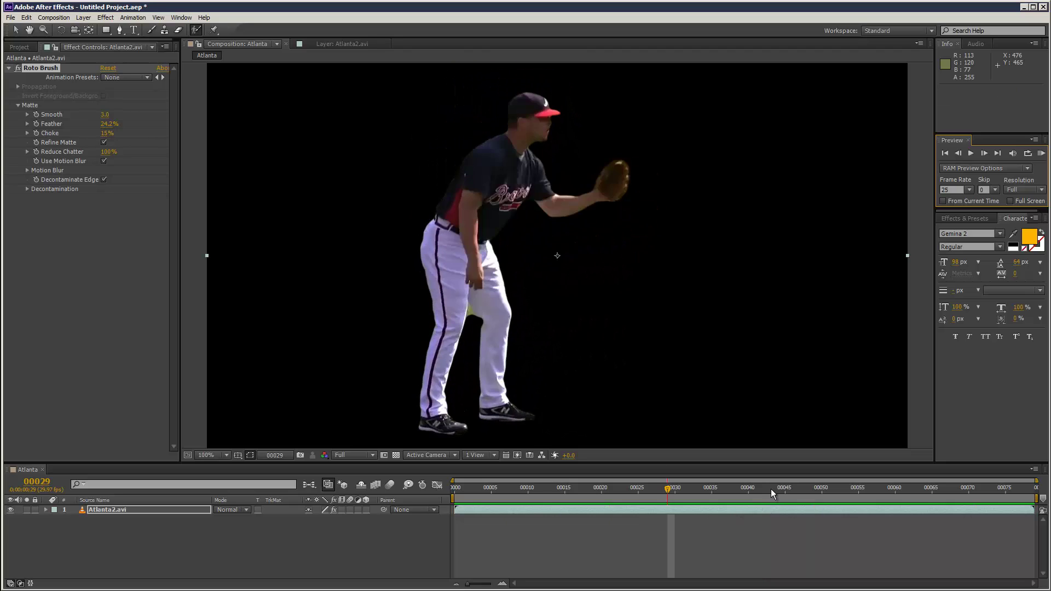
# Stop the preview and create a new Dark Gray Solid 1 layer with default settings.
pyautogui.click(793, 487)
pyautogui.click(19, 47)
pyautogui.click(66, 207)
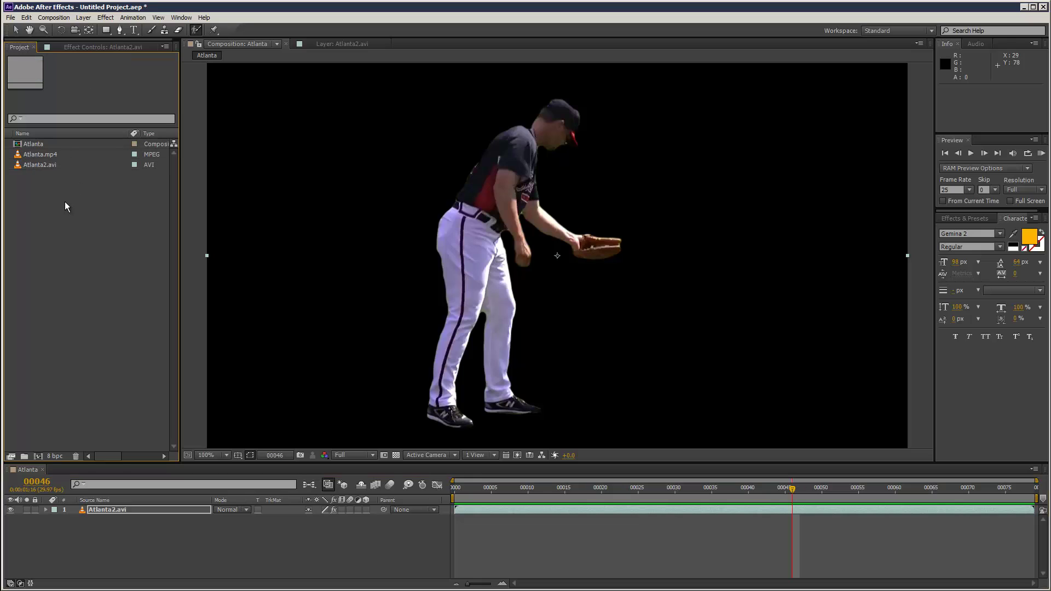
pyautogui.click(77, 17)
pyautogui.click(76, 17)
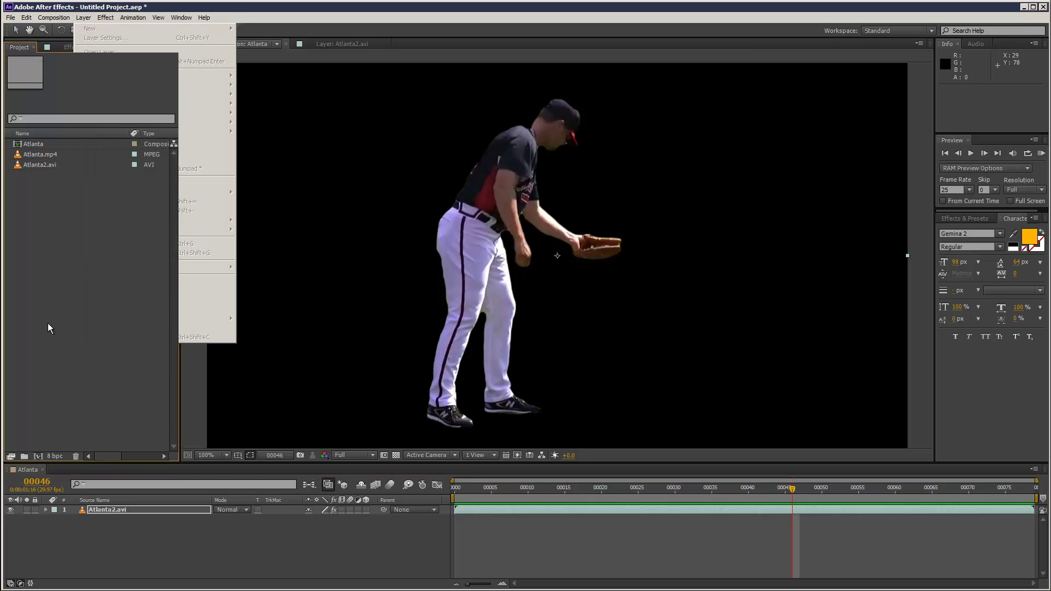
pyautogui.click(77, 17)
pyautogui.click(36, 476)
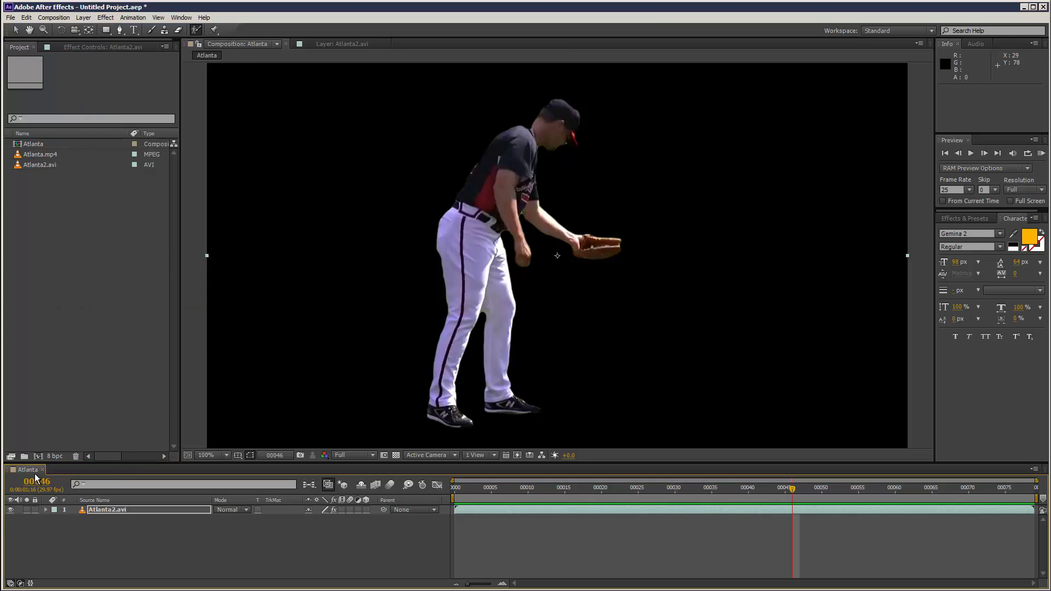
pyautogui.click(83, 17)
pyautogui.moveTo(94, 23)
pyautogui.click(263, 34)
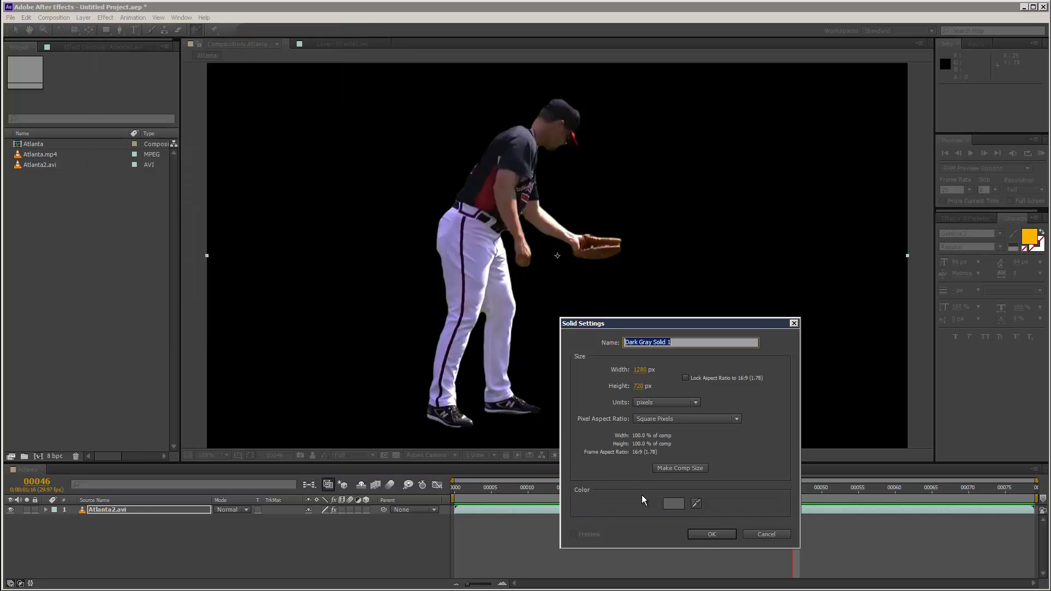
pyautogui.press('Return')
# Move the solid below Atlanta2.avi and apply the 4-Color Gradient effect to it.
pyautogui.moveTo(198, 513); pyautogui.dragTo(200, 527)
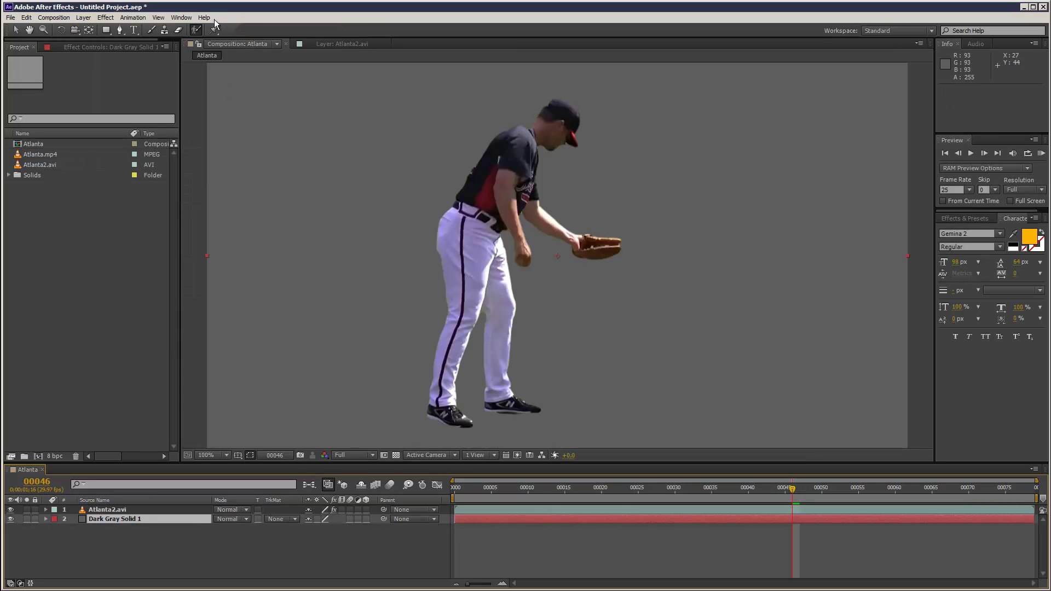
pyautogui.click(106, 17)
pyautogui.moveTo(188, 127)
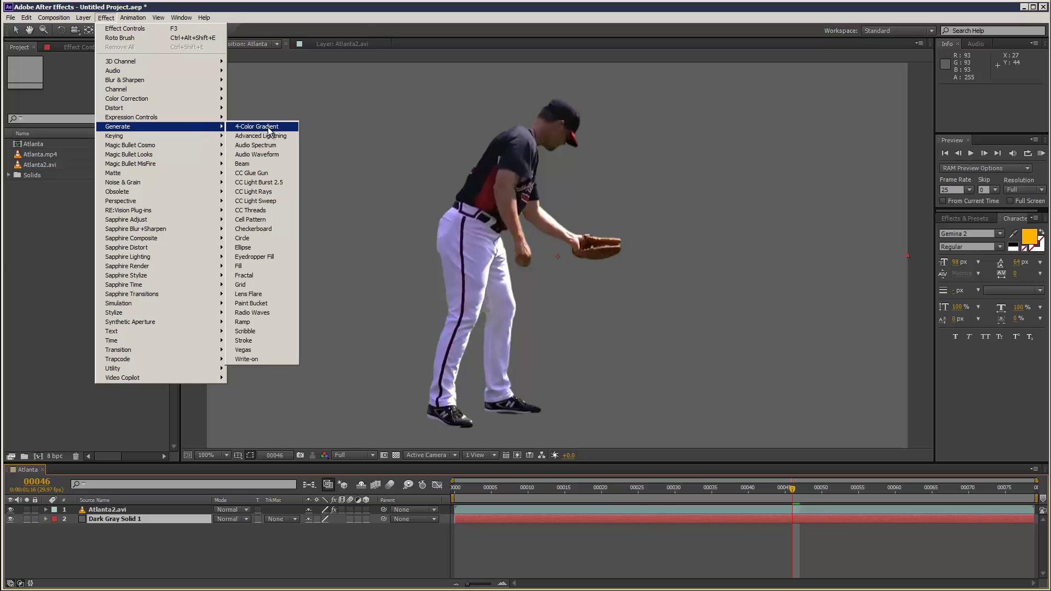
pyautogui.click(230, 127)
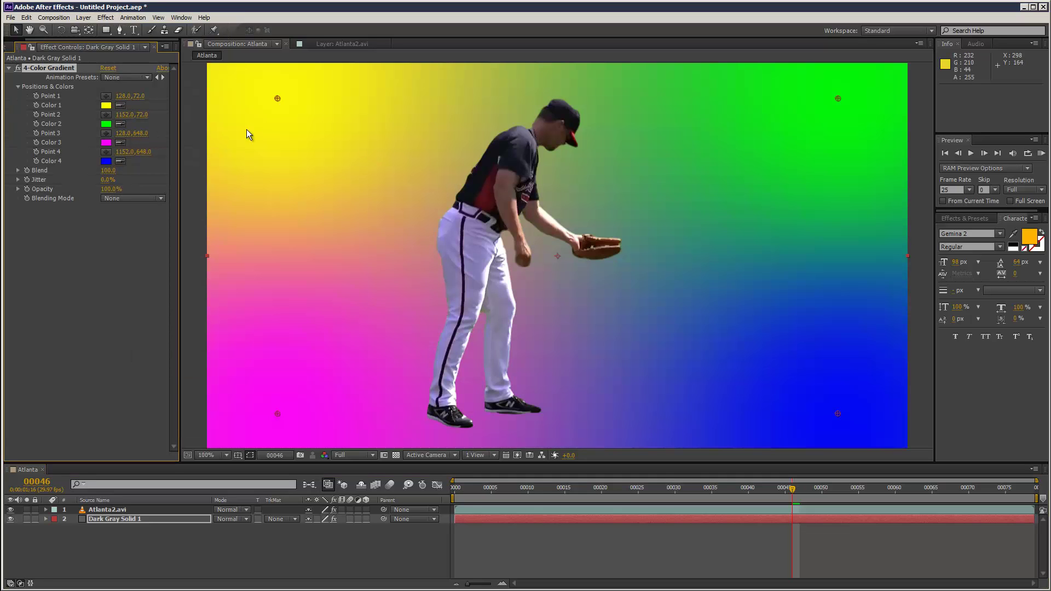
# Set the 4-Color Gradient's Color 3 to blue.
pyautogui.click(108, 143)
pyautogui.click(931, 347)
pyautogui.click(1042, 153)
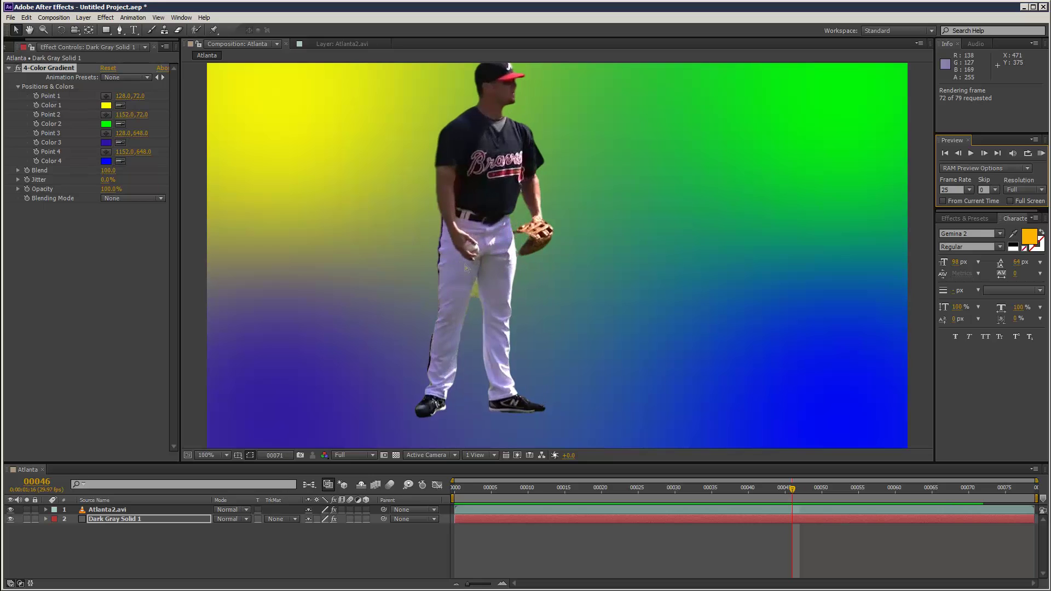
# Run a Full-resolution RAM preview of the player over the gradient background.
pyautogui.click(357, 456)
pyautogui.click(352, 457)
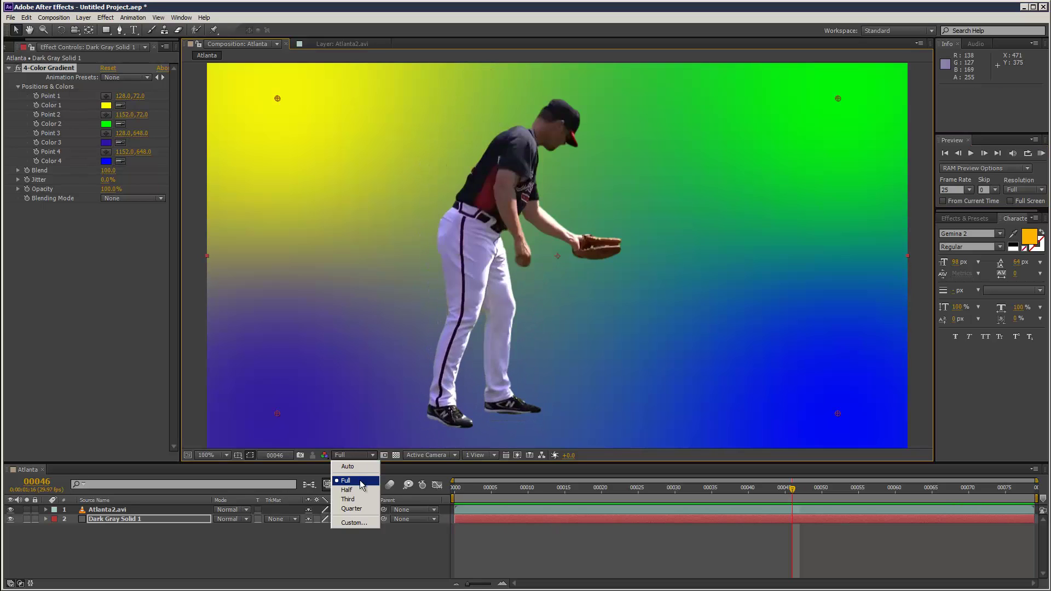
pyautogui.click(928, 256)
pyautogui.click(1042, 154)
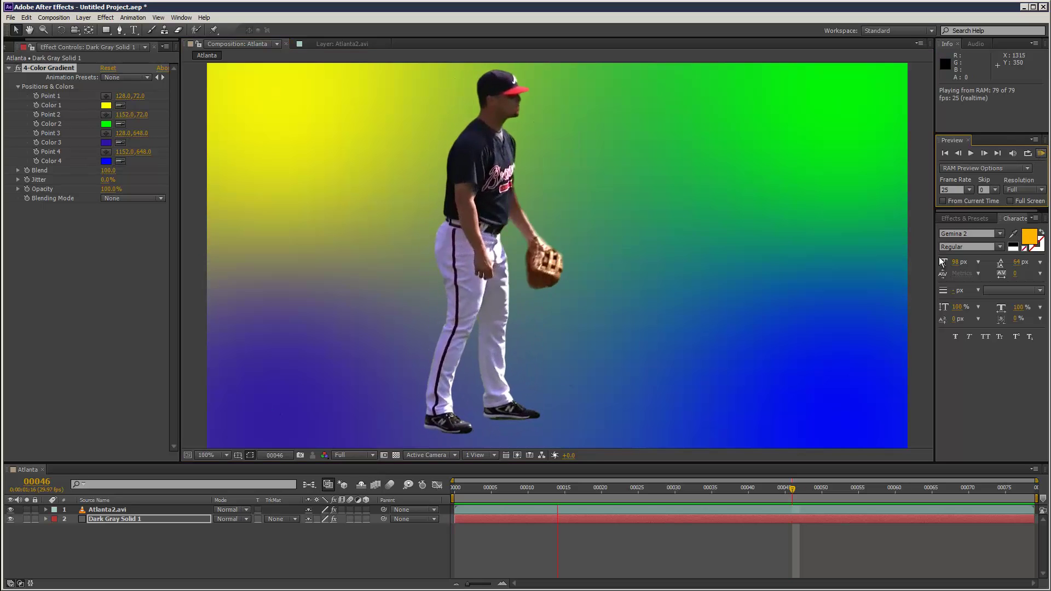